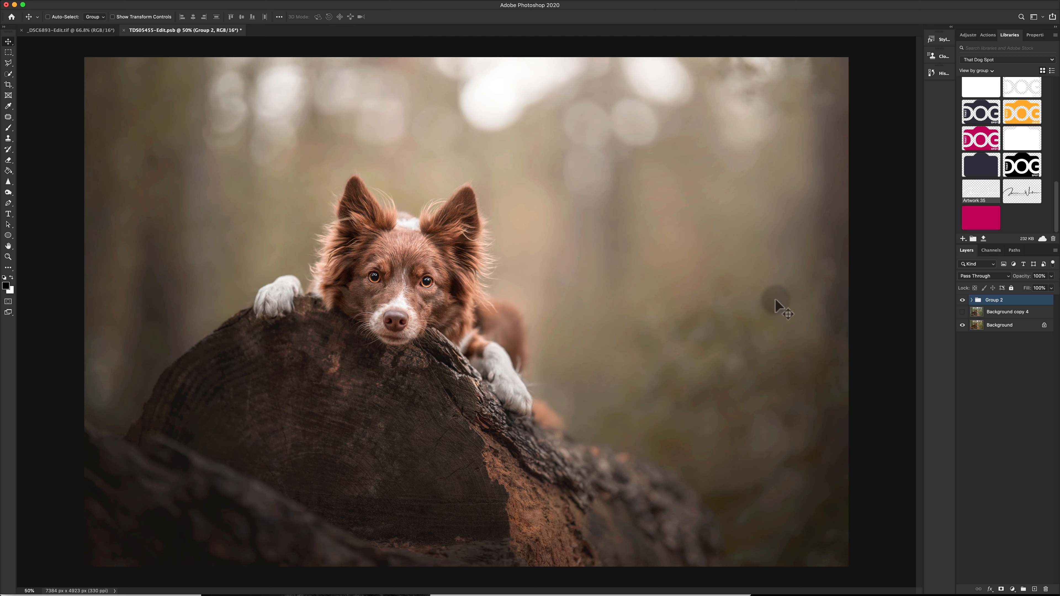
Step: Flip the canvas vertically and inspect the upside-down image at a reduced size for distracting bright areas
{"action": "mouse_move", "coordinate": [228, 3]}
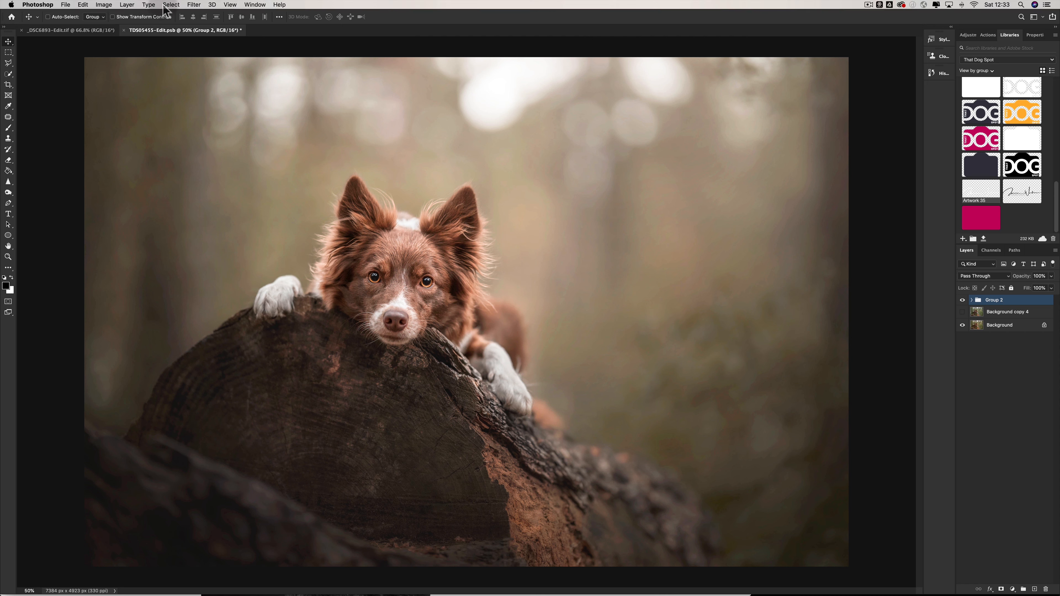
{"action": "left_click", "coordinate": [104, 4]}
{"action": "mouse_move", "coordinate": [126, 84]}
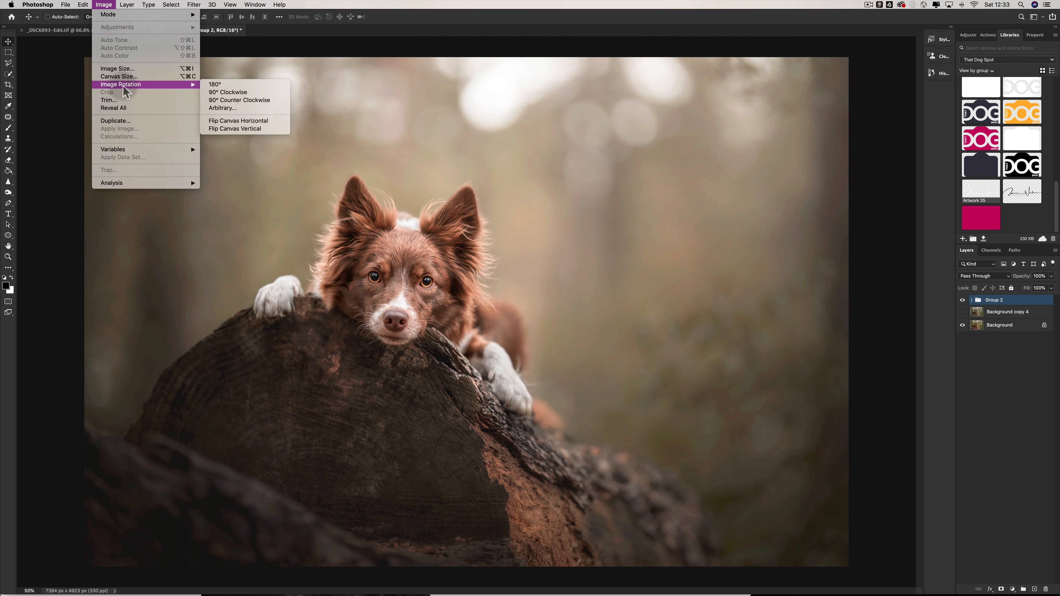
{"action": "left_click", "coordinate": [255, 129]}
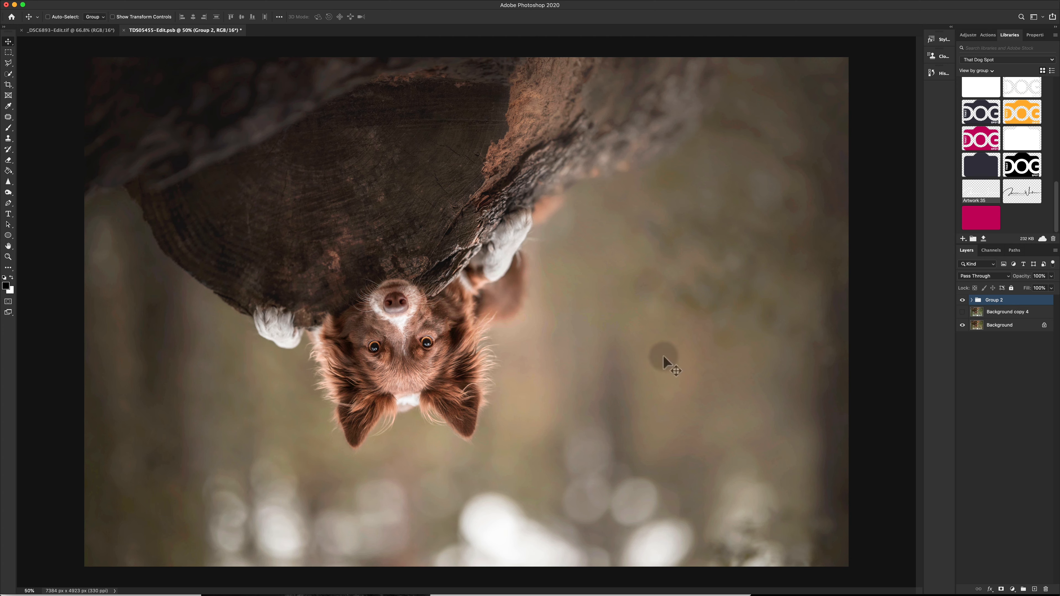
{"action": "left_click", "coordinate": [8, 256]}
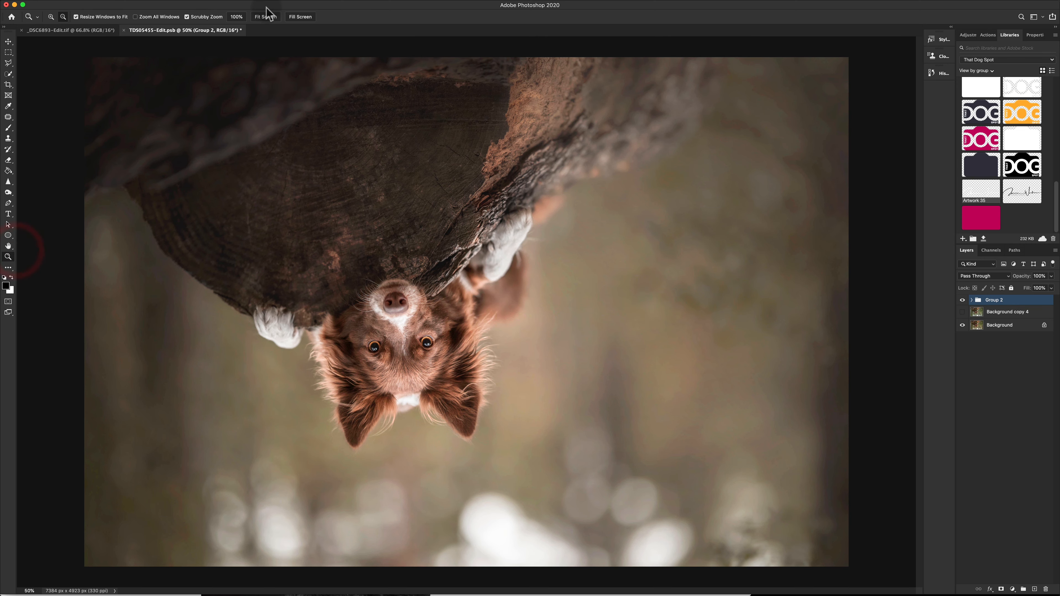
{"action": "left_click", "coordinate": [277, 92]}
{"action": "left_click", "coordinate": [277, 92]}
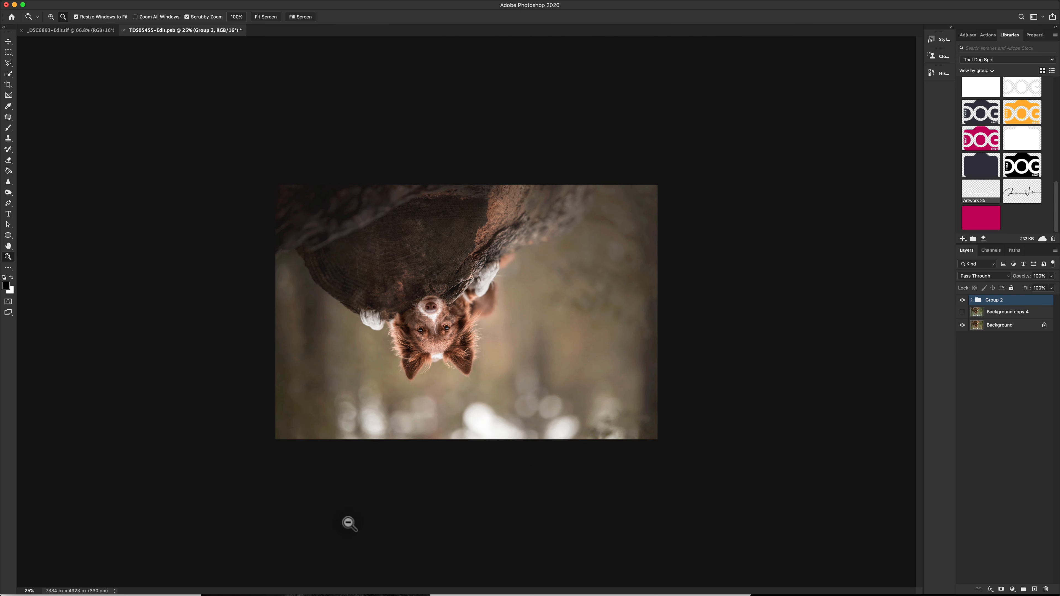
Step: Revert the image to the history state just before the vertical canvas flip
{"action": "left_click", "coordinate": [931, 76]}
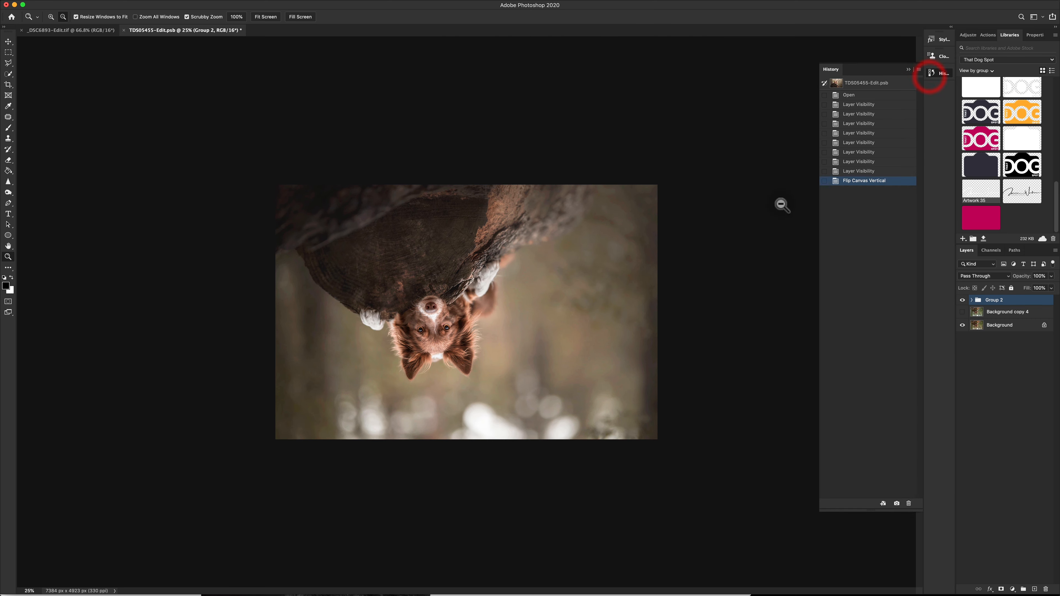
{"action": "left_click", "coordinate": [890, 171]}
{"action": "left_click", "coordinate": [910, 69]}
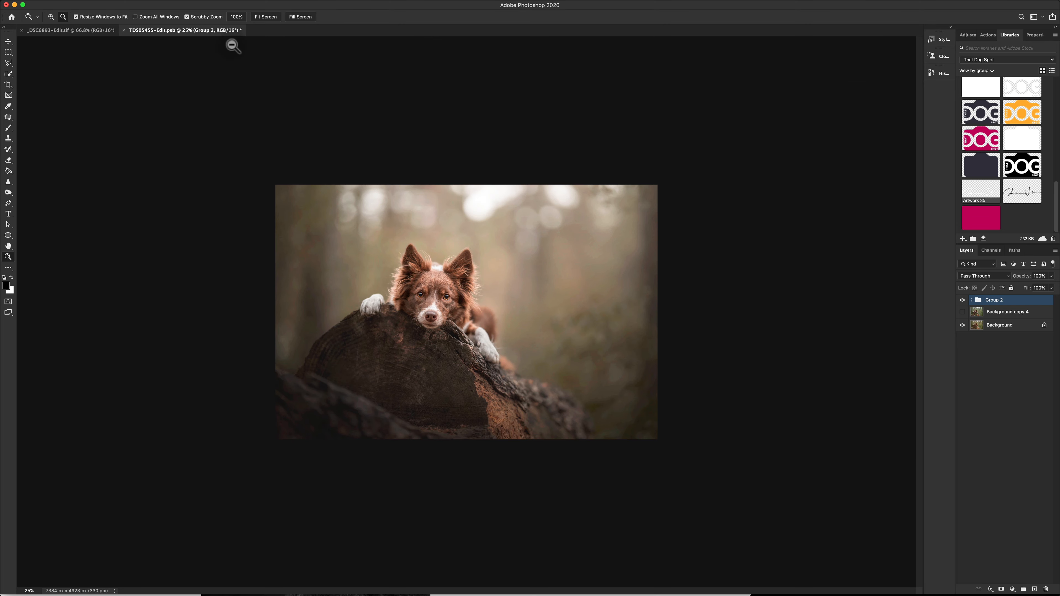
Step: Add a new empty layer above Group 2
{"action": "left_click", "coordinate": [266, 18]}
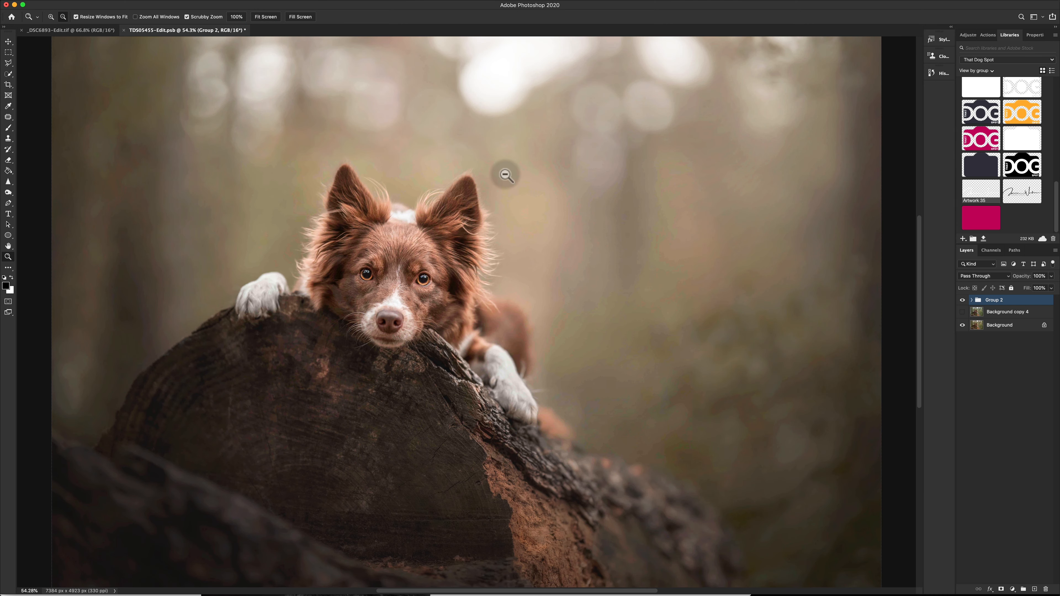
{"action": "scroll", "coordinate": [505, 175], "scroll_direction": "down", "scroll_amount": 5}
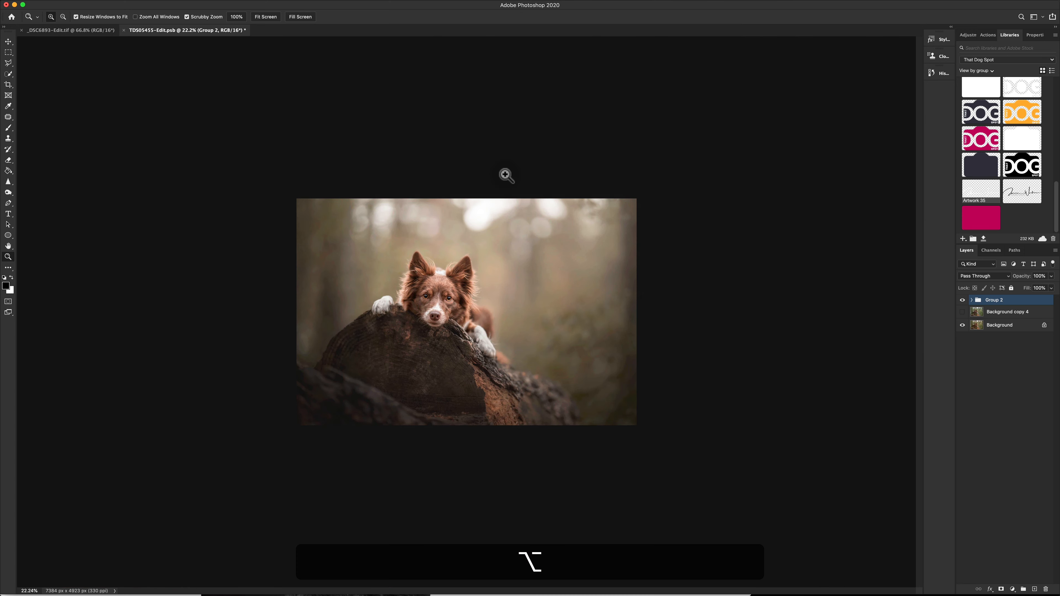
{"action": "scroll", "coordinate": [506, 174], "scroll_direction": "up", "scroll_amount": 5}
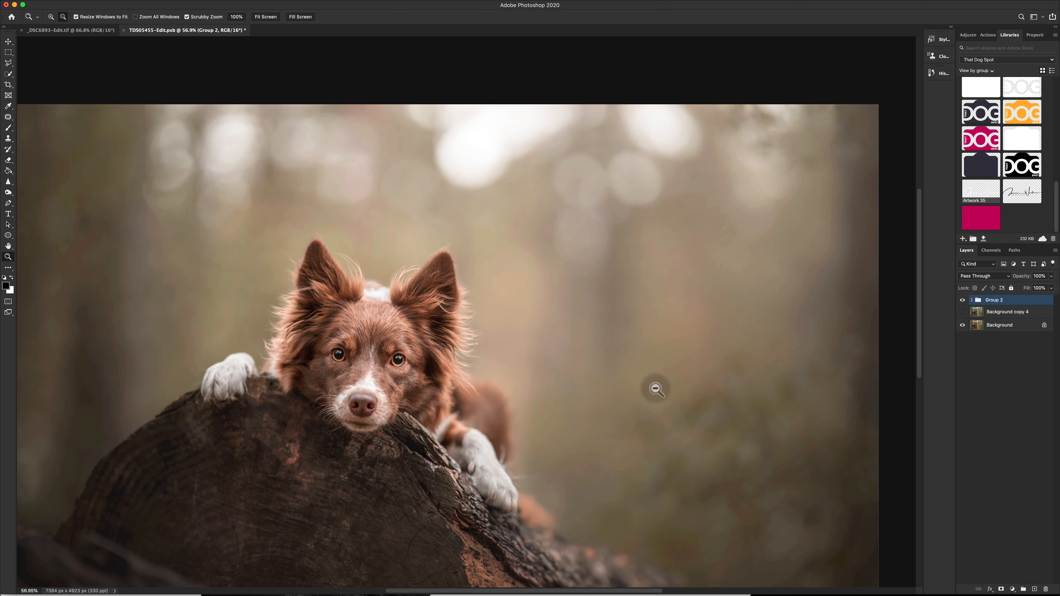
{"action": "key", "text": "super+shift+n"}
{"action": "left_click", "coordinate": [613, 281]}
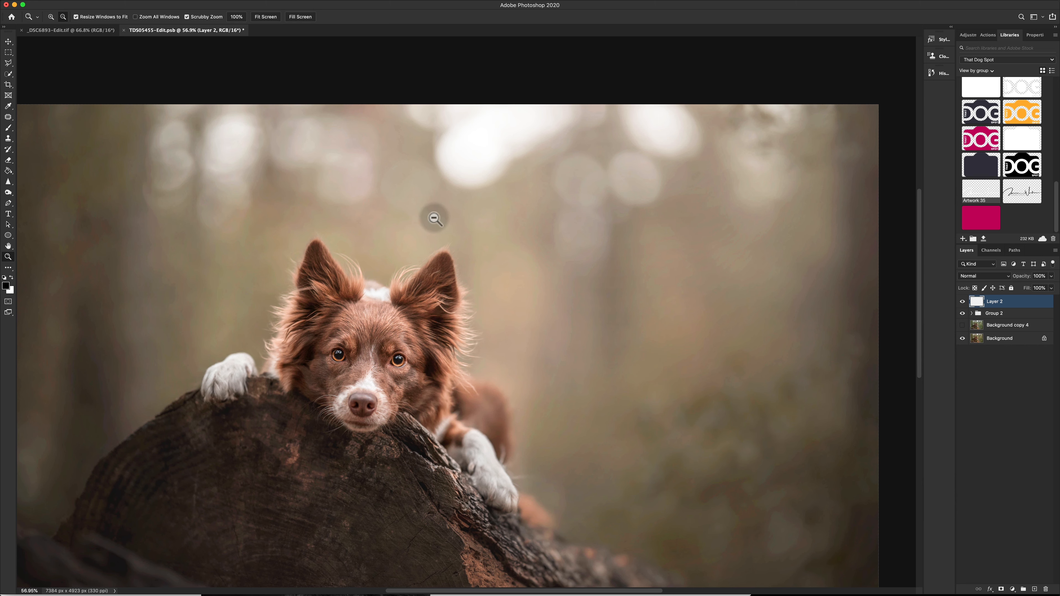
Step: Switch to the Brush tool and enlarge the brush until it is slightly bigger than the brightest round highlight
{"action": "key", "text": "b"}
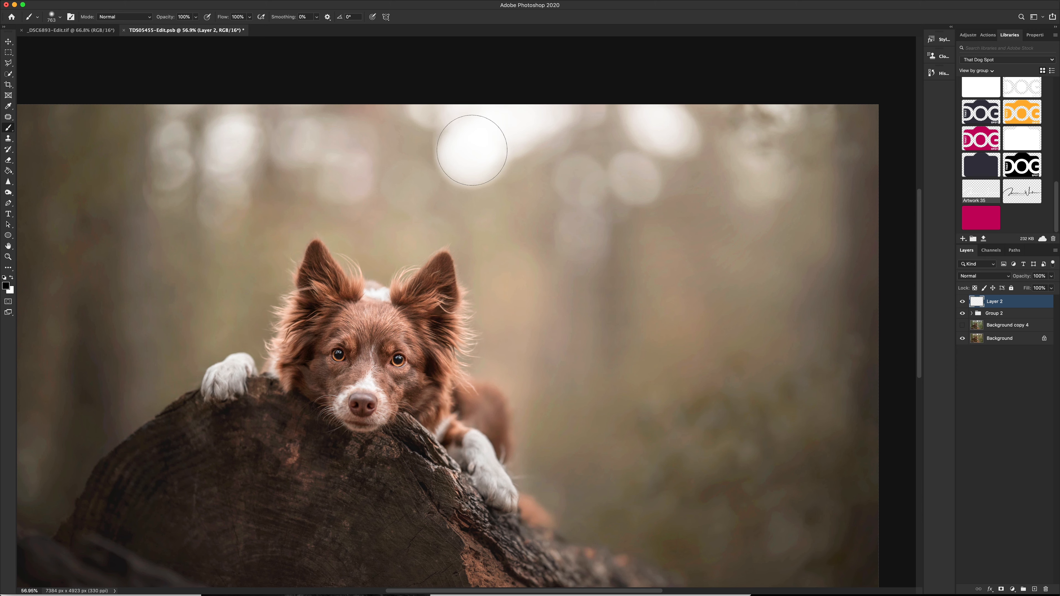
{"action": "key", "text": "ctrl+alt"}
{"action": "key", "text": "ctrl+alt"}
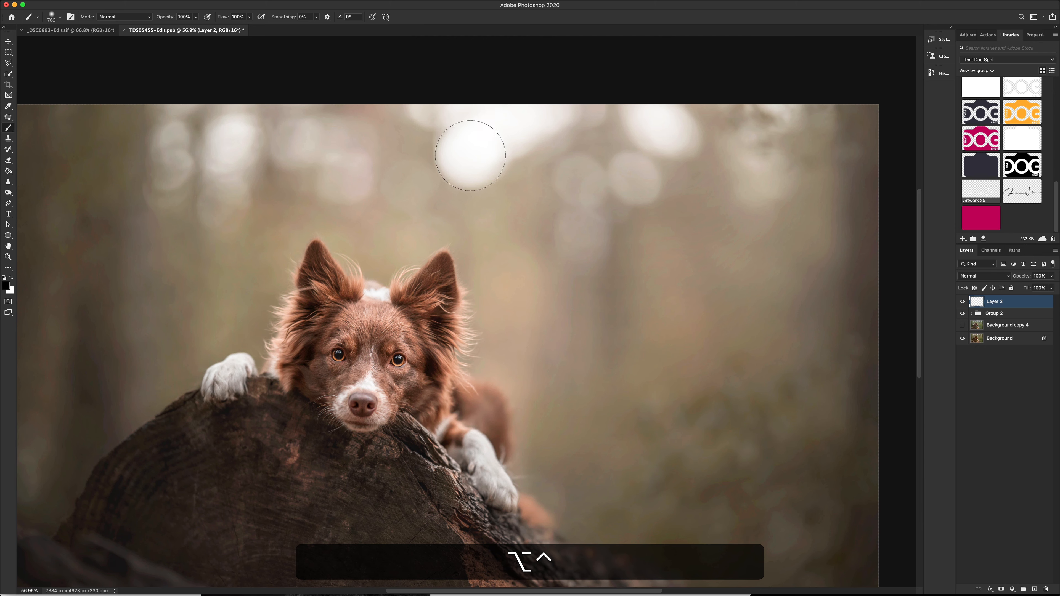
{"action": "mouse_move", "coordinate": [472, 155]}
{"action": "left_mouse_down"}
{"action": "mouse_move", "coordinate": [474, 26]}
{"action": "mouse_move", "coordinate": [481, 386]}
{"action": "mouse_move", "coordinate": [484, 208]}
{"action": "mouse_move", "coordinate": [706, 228]}
{"action": "mouse_move", "coordinate": [394, 174]}
{"action": "mouse_move", "coordinate": [500, 178]}
{"action": "mouse_move", "coordinate": [474, 179]}
{"action": "mouse_move", "coordinate": [481, 100]}
{"action": "left_mouse_up"}
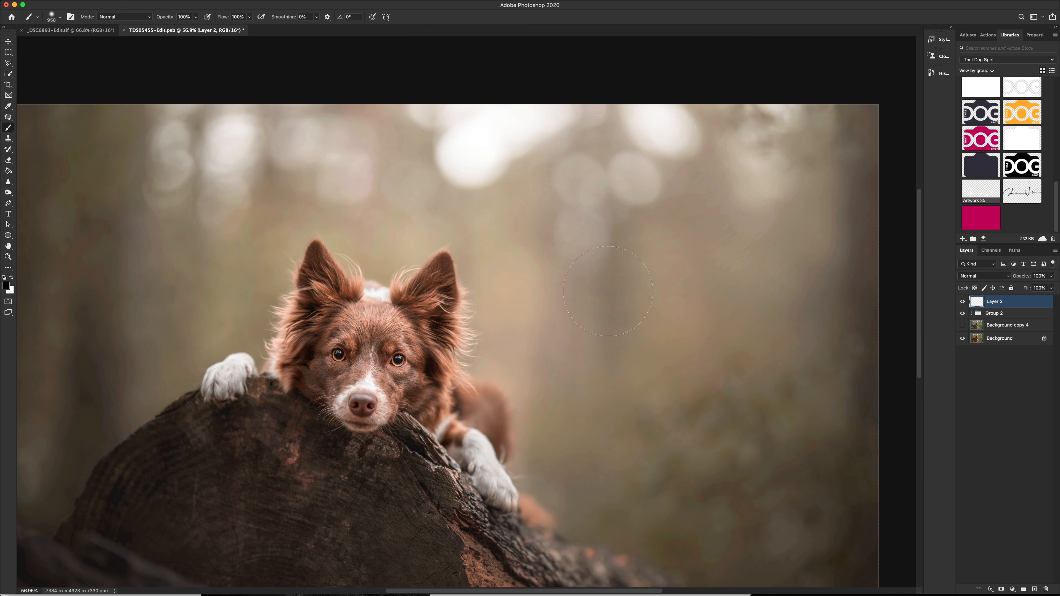
Step: Sample the muted brown background tone below the highlights as the brush colour, with opacity and flow at 100%
{"action": "key", "text": "i"}
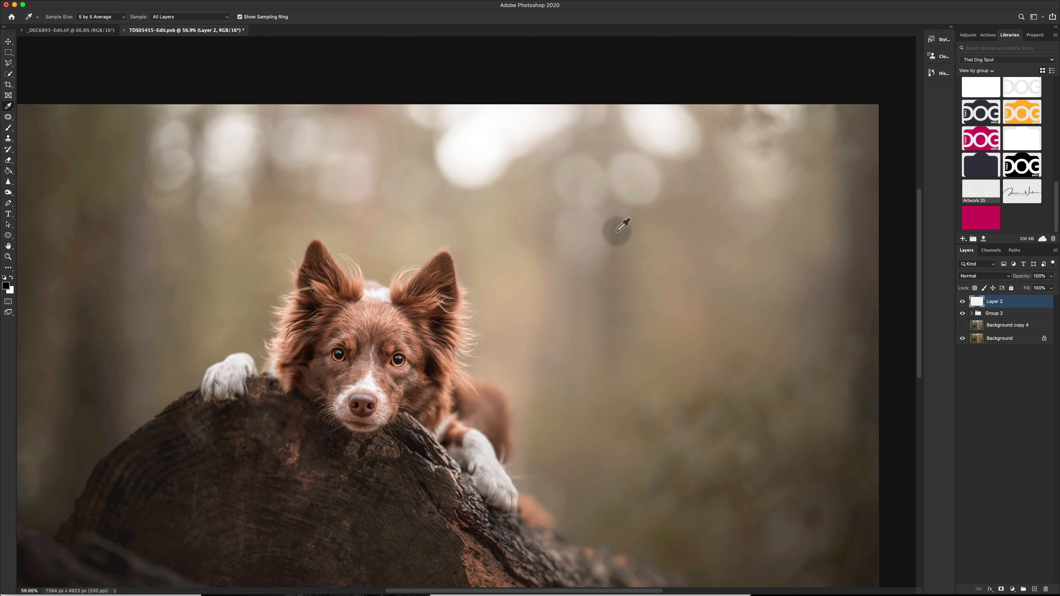
{"action": "left_click", "coordinate": [621, 226]}
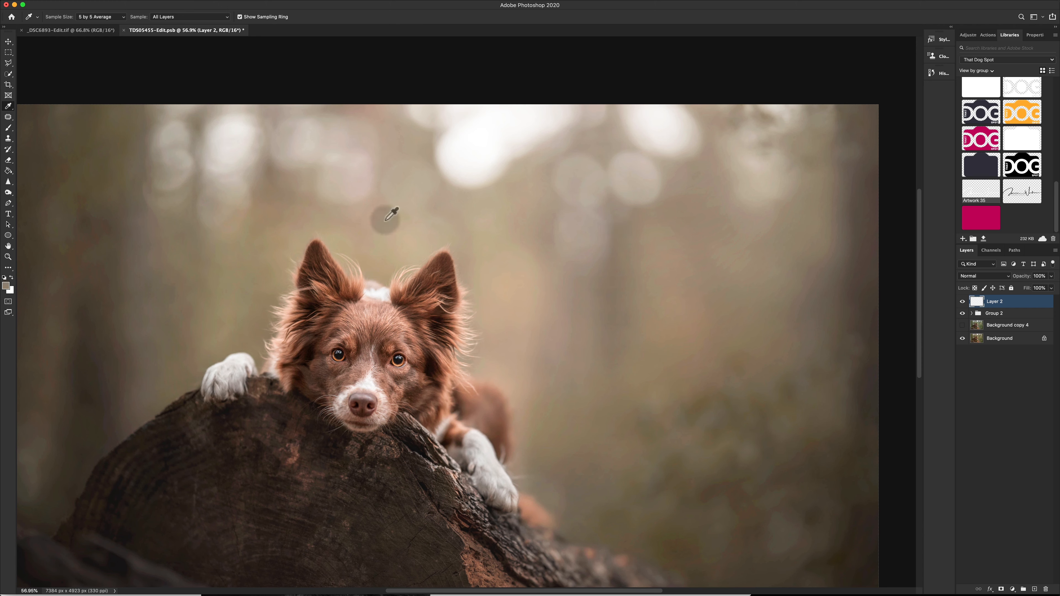
{"action": "key", "text": "b"}
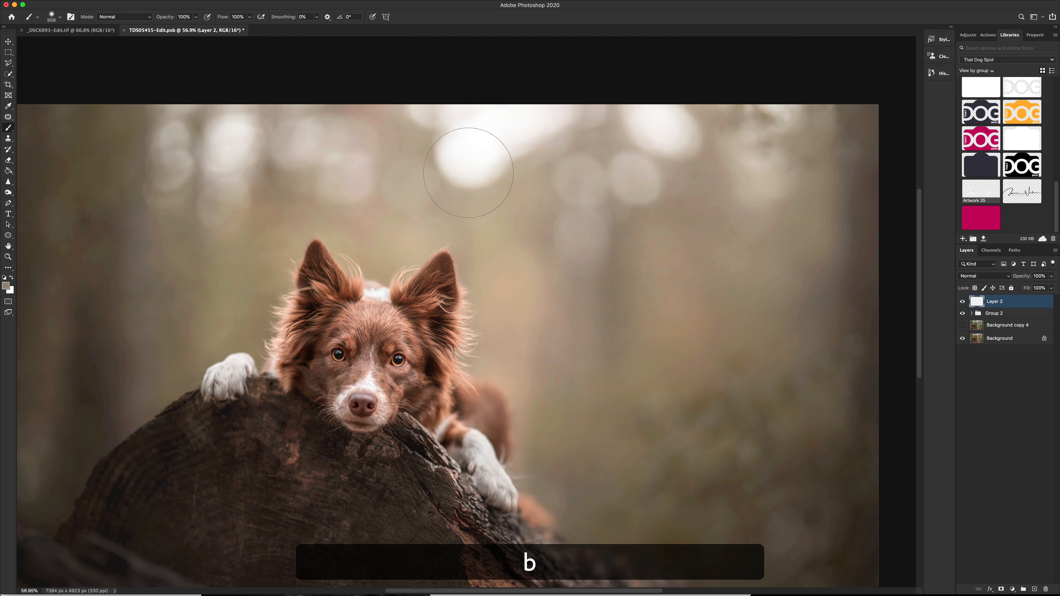
{"action": "left_click", "coordinate": [195, 17]}
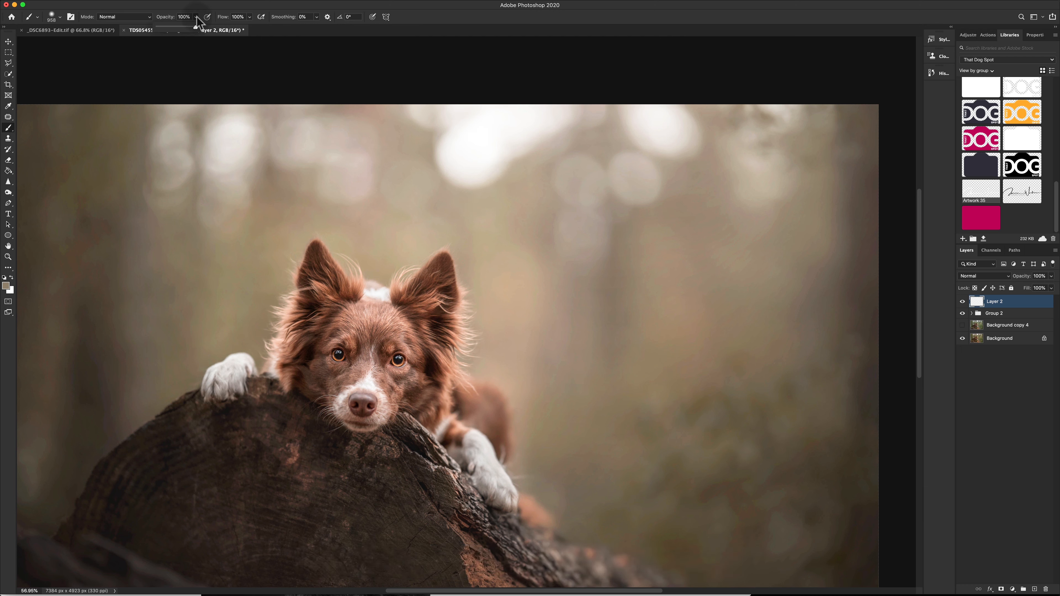
{"action": "left_click", "coordinate": [249, 17]}
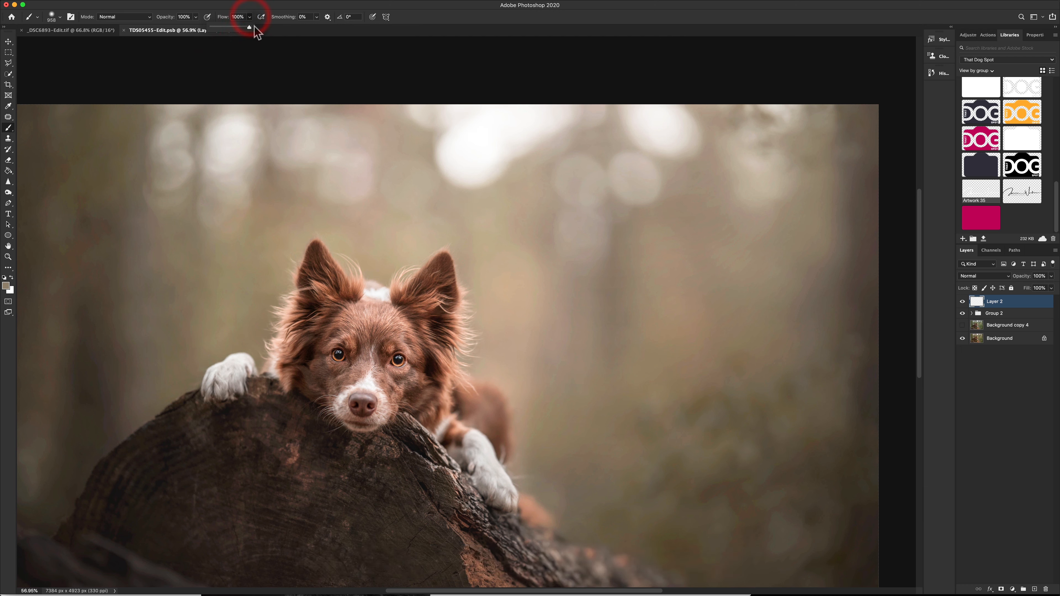
{"action": "left_click", "coordinate": [255, 25]}
{"action": "left_click", "coordinate": [418, 18]}
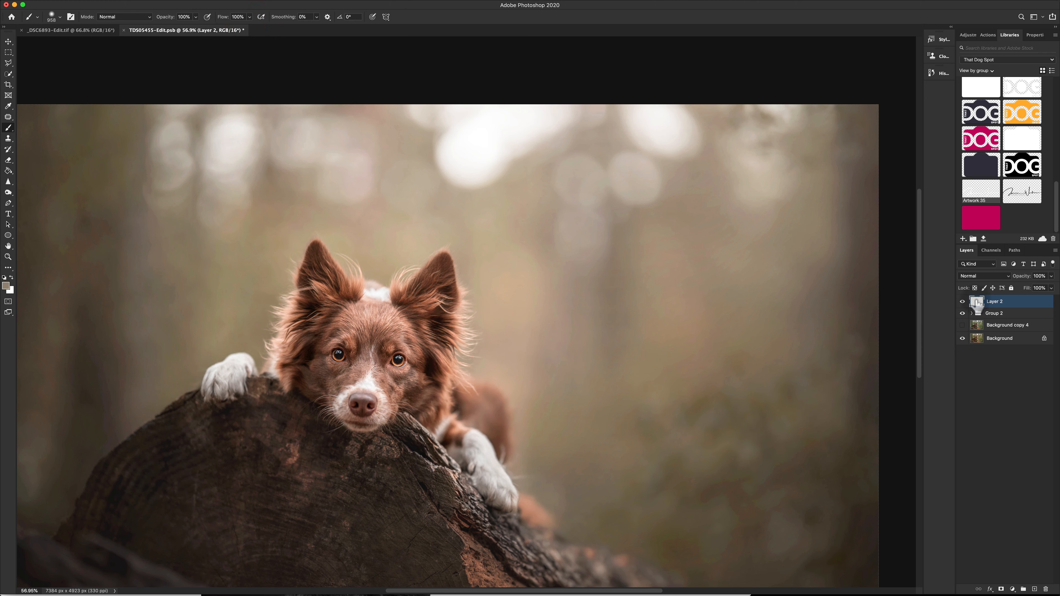
Step: Paint the sampled brown over all the bright bokeh highlights along the upper background on Layer 2
{"action": "left_click", "coordinate": [463, 155]}
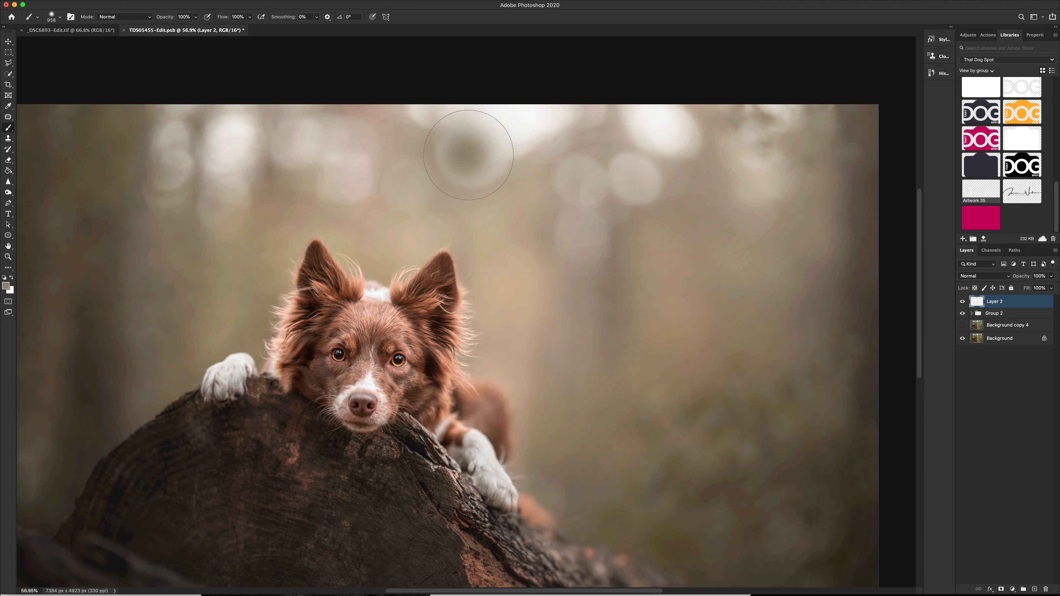
{"action": "left_click", "coordinate": [473, 149]}
{"action": "left_click", "coordinate": [530, 112]}
{"action": "mouse_move", "coordinate": [529, 111]}
{"action": "left_mouse_down"}
{"action": "mouse_move", "coordinate": [435, 110]}
{"action": "mouse_move", "coordinate": [465, 120]}
{"action": "mouse_move", "coordinate": [476, 155]}
{"action": "mouse_move", "coordinate": [550, 100]}
{"action": "mouse_move", "coordinate": [649, 113]}
{"action": "mouse_move", "coordinate": [684, 134]}
{"action": "mouse_move", "coordinate": [652, 115]}
{"action": "left_mouse_up"}
{"action": "left_click_drag", "start_coordinate": [633, 176], "coordinate": [585, 211]}
{"action": "left_click_drag", "start_coordinate": [344, 150], "coordinate": [170, 158]}
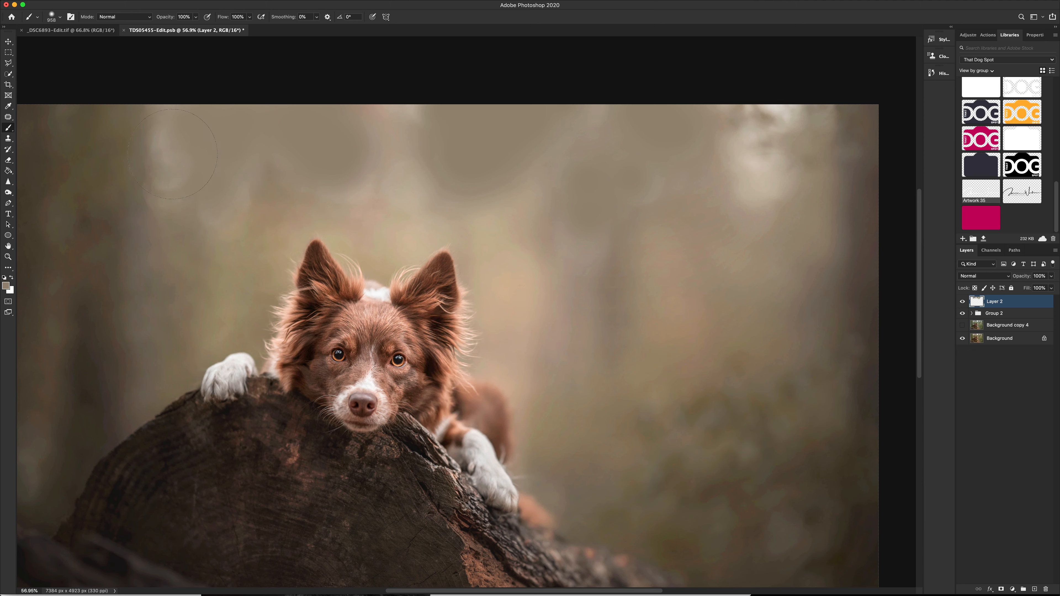
{"action": "left_click_drag", "start_coordinate": [766, 108], "coordinate": [758, 170]}
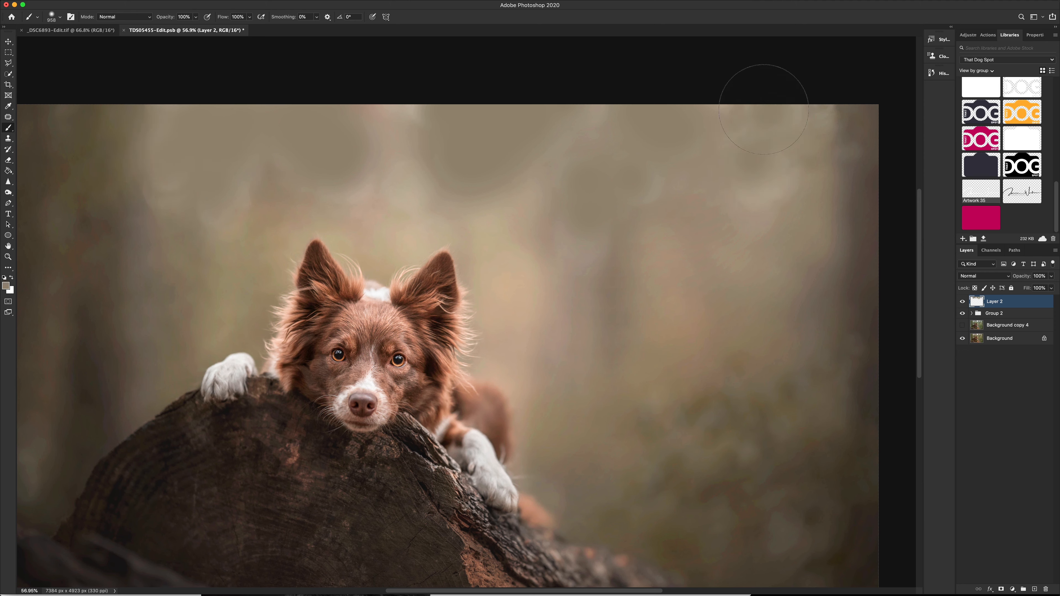
Step: Set Layer 2's blend mode to Darken and reduce its opacity to 27%
{"action": "key", "text": "alt"}
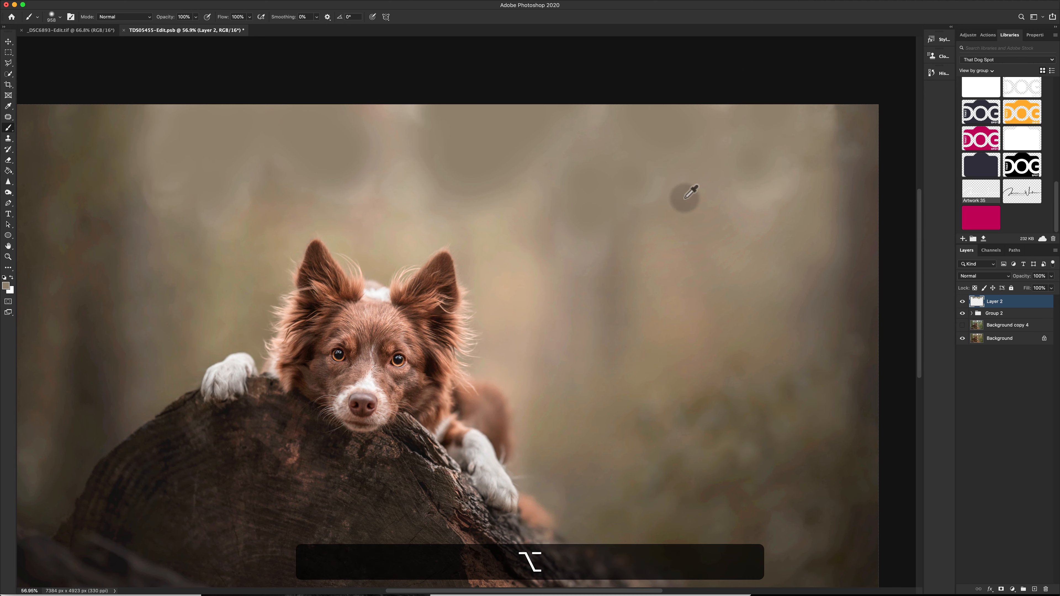
{"action": "scroll", "coordinate": [685, 197], "scroll_direction": "down", "scroll_amount": 3}
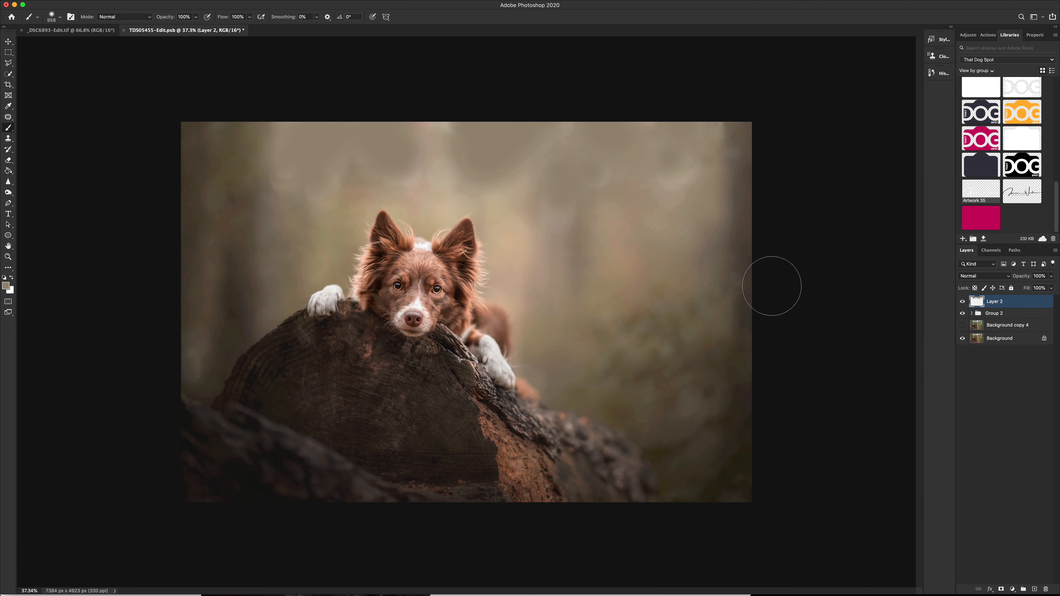
{"action": "key", "text": "alt"}
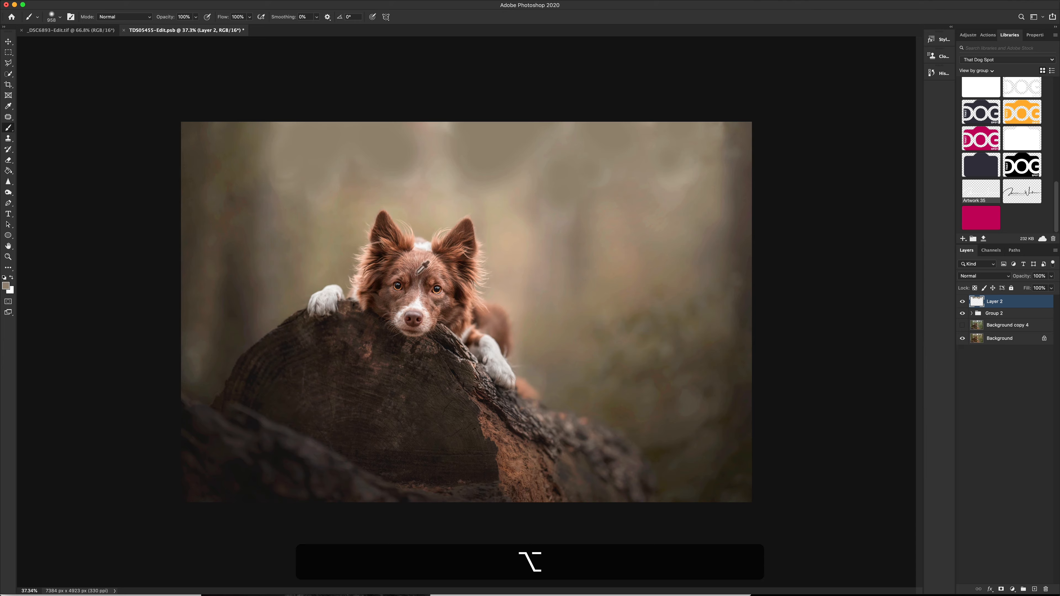
{"action": "scroll", "coordinate": [438, 234], "scroll_direction": "up", "scroll_amount": 3}
{"action": "scroll", "coordinate": [440, 239], "scroll_direction": "up", "scroll_amount": 5}
{"action": "scroll", "coordinate": [440, 239], "scroll_direction": "right", "scroll_amount": 3}
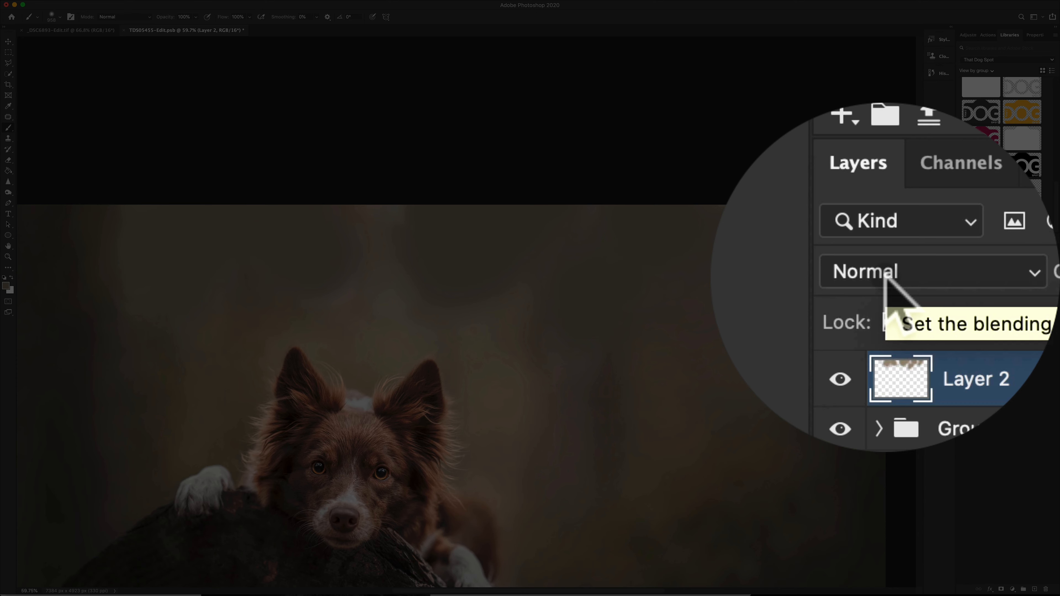
{"action": "left_click", "coordinate": [974, 275]}
{"action": "left_click", "coordinate": [973, 297]}
{"action": "left_click", "coordinate": [1051, 276]}
{"action": "left_click_drag", "start_coordinate": [1053, 286], "coordinate": [1022, 287]}
Step: Compare the whole image with Layer 2 hidden and shown to judge how the highlights are toned down
{"action": "left_click", "coordinate": [8, 257]}
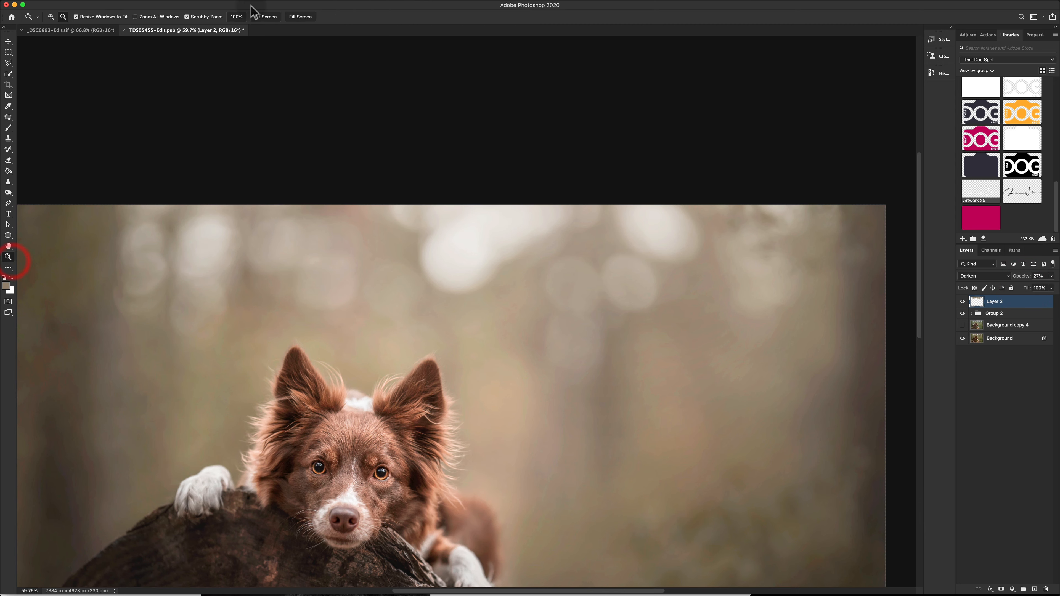
{"action": "left_click", "coordinate": [266, 17]}
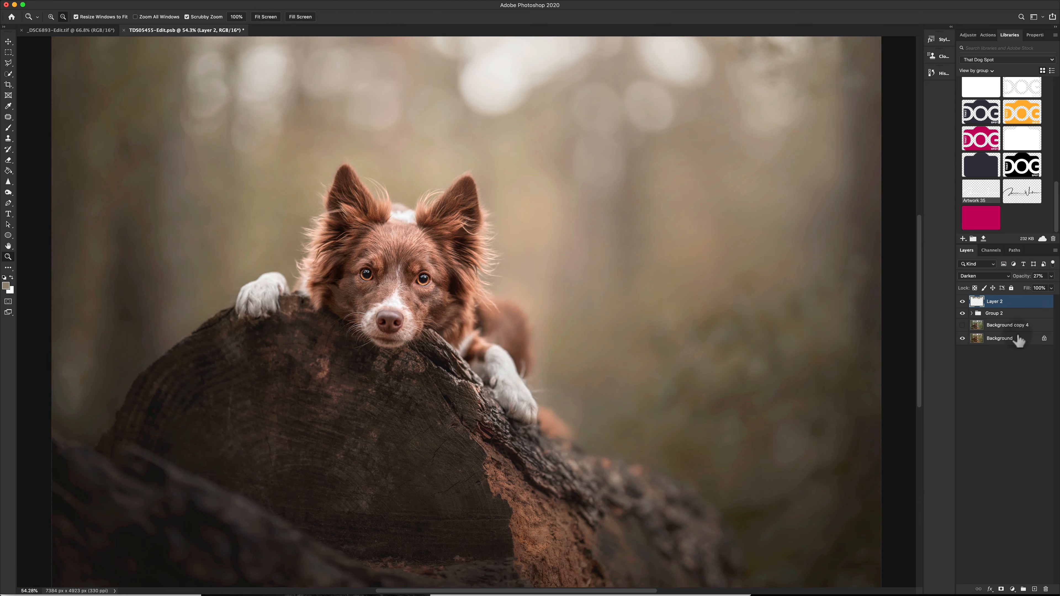
{"action": "left_click", "coordinate": [962, 302]}
{"action": "left_click", "coordinate": [962, 302]}
{"action": "left_click", "coordinate": [962, 301]}
{"action": "left_click", "coordinate": [963, 302]}
Step: Set Layer 2's opacity to 25% and check the highlights with the layer hidden and shown
{"action": "left_click", "coordinate": [1051, 276]}
{"action": "left_click_drag", "start_coordinate": [1025, 287], "coordinate": [1024, 287]}
{"action": "left_click", "coordinate": [962, 301]}
{"action": "left_click", "coordinate": [962, 302]}
{"action": "left_click", "coordinate": [962, 302]}
{"action": "left_click", "coordinate": [963, 301]}
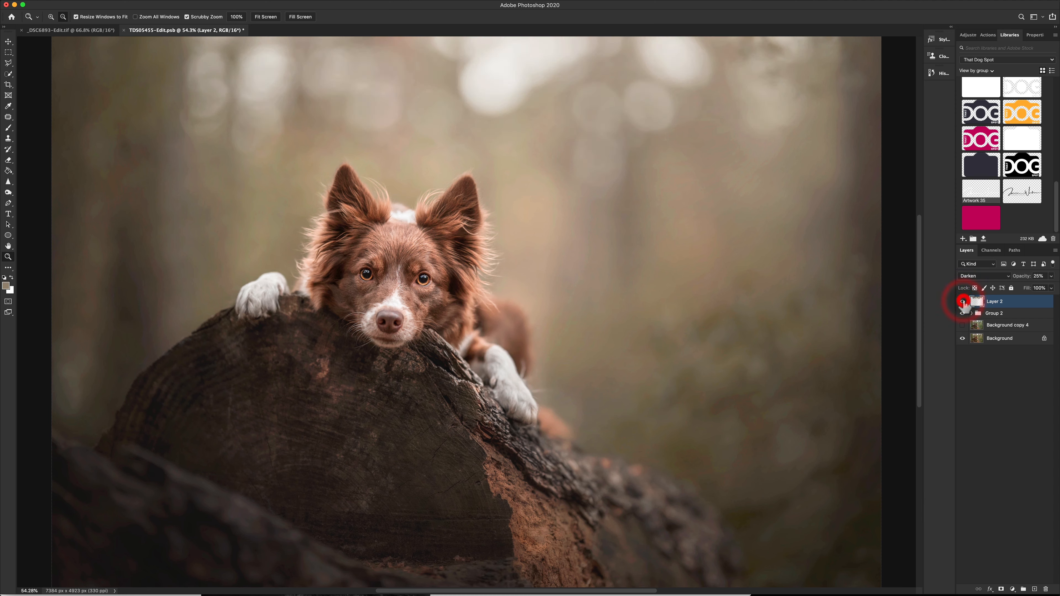
{"action": "left_click", "coordinate": [598, 225], "text": "alt"}
{"action": "left_click", "coordinate": [622, 327], "text": "alt"}
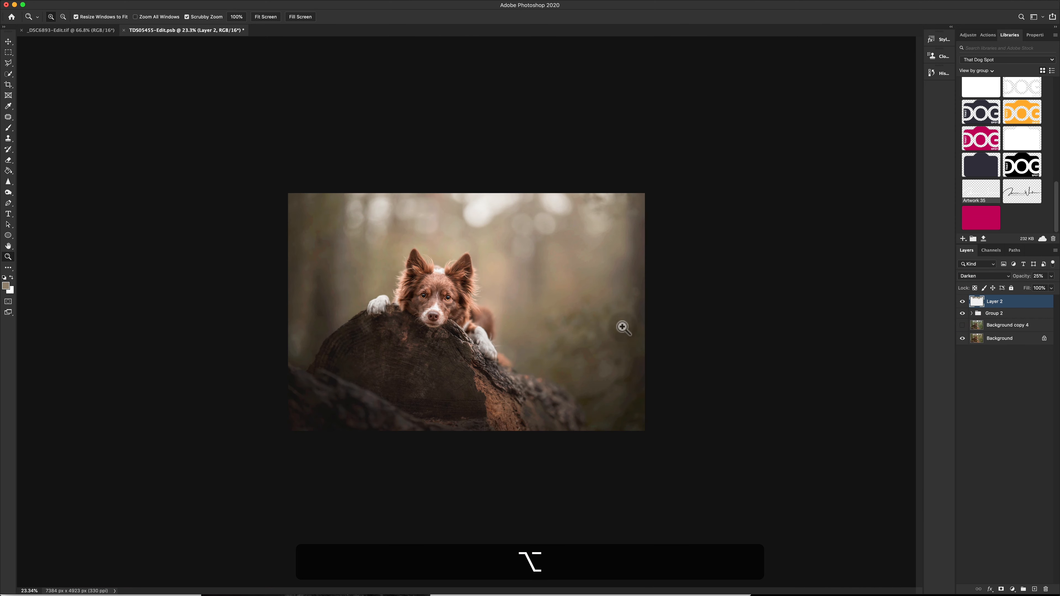
{"action": "left_click", "coordinate": [414, 302]}
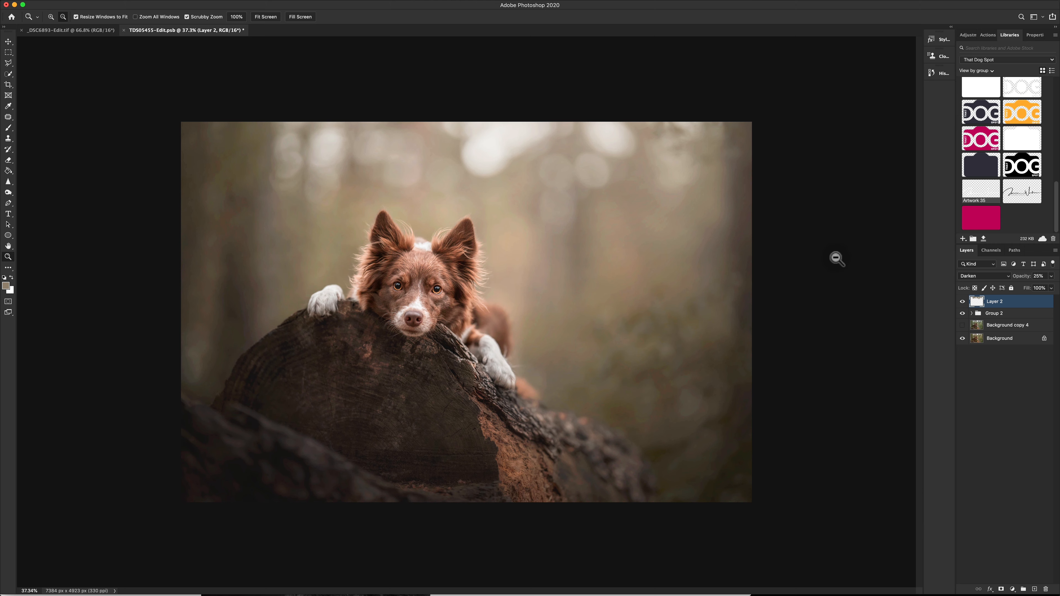
{"action": "left_click", "coordinate": [959, 302]}
{"action": "left_click", "coordinate": [961, 302]}
Step: Add a layer mask to Layer 2 and paint black at 50% brush opacity over the upper background beside the large central highlight
{"action": "left_click", "coordinate": [1001, 588]}
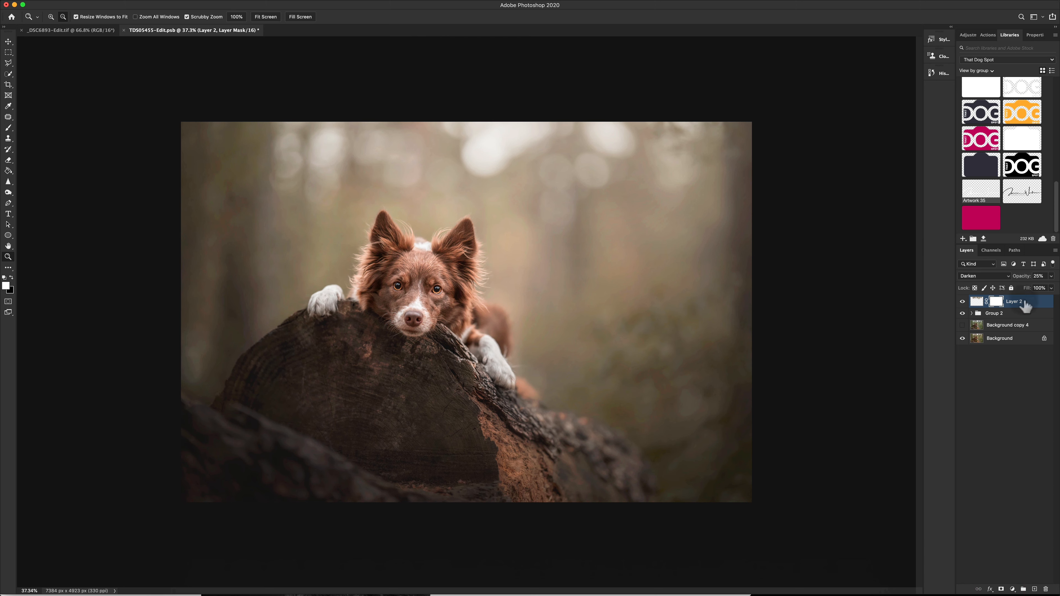
{"action": "key", "text": "b"}
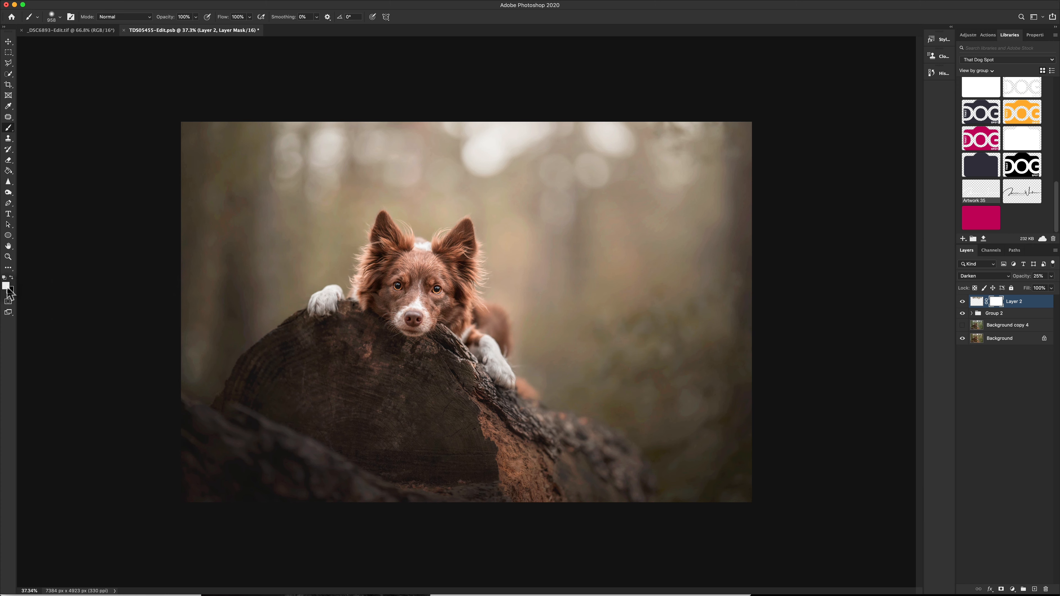
{"action": "key", "text": "d"}
{"action": "left_click_drag", "start_coordinate": [493, 169], "coordinate": [429, 174]}
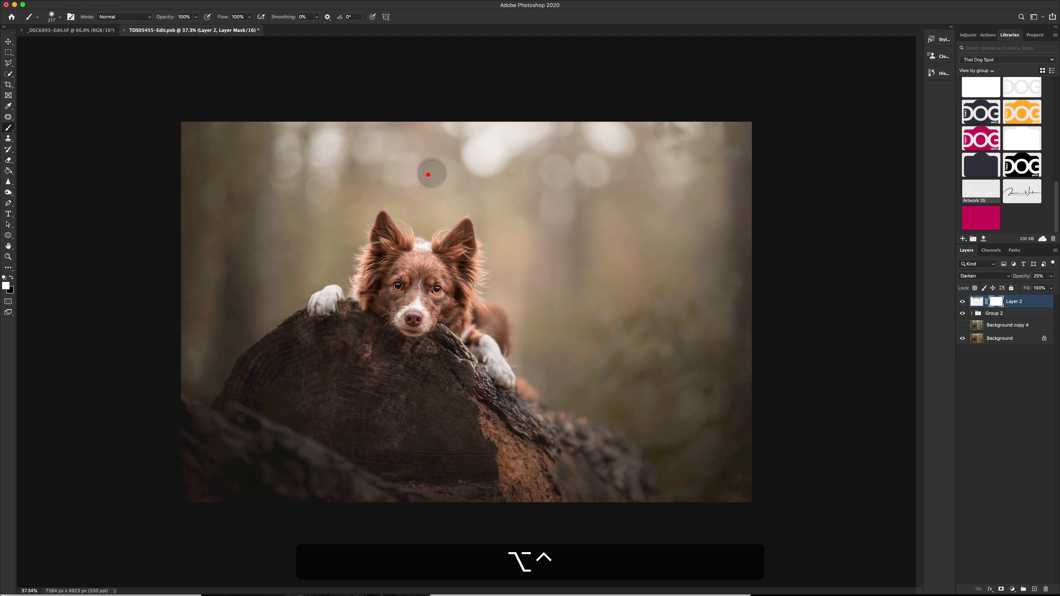
{"action": "key", "text": "5"}
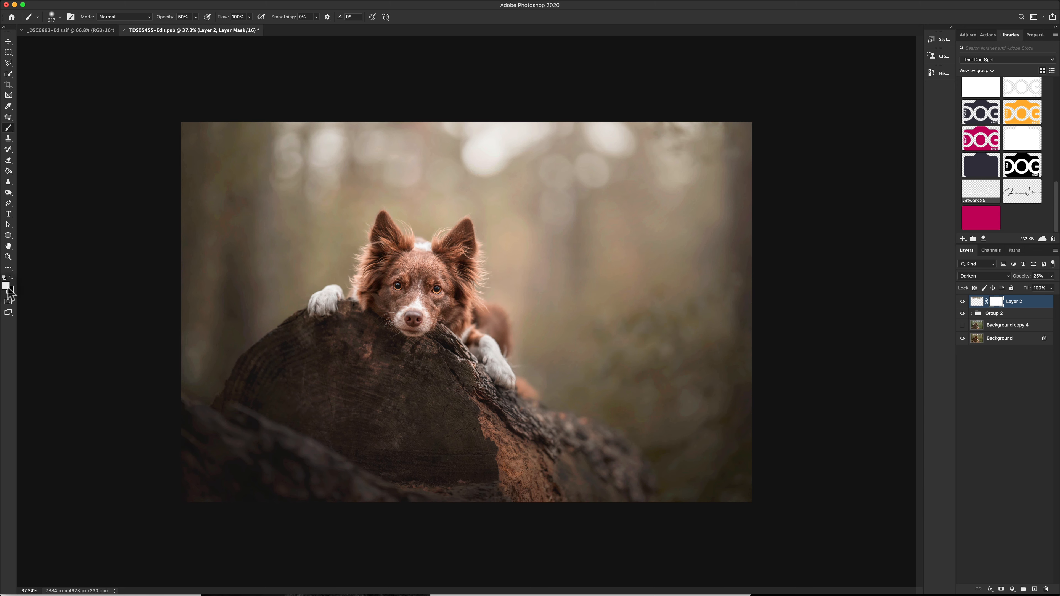
{"action": "key", "text": "x"}
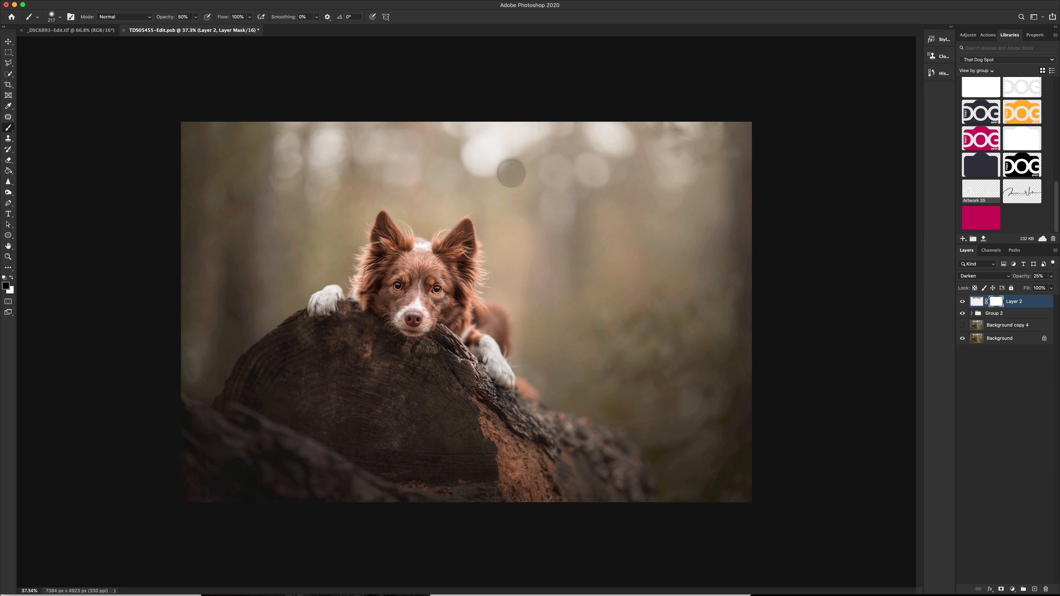
{"action": "mouse_move", "coordinate": [521, 156]}
{"action": "left_mouse_down"}
{"action": "mouse_move", "coordinate": [560, 145]}
{"action": "mouse_move", "coordinate": [535, 195]}
{"action": "mouse_move", "coordinate": [549, 212]}
{"action": "left_mouse_up"}
{"action": "left_click_drag", "start_coordinate": [550, 213], "coordinate": [602, 211]}
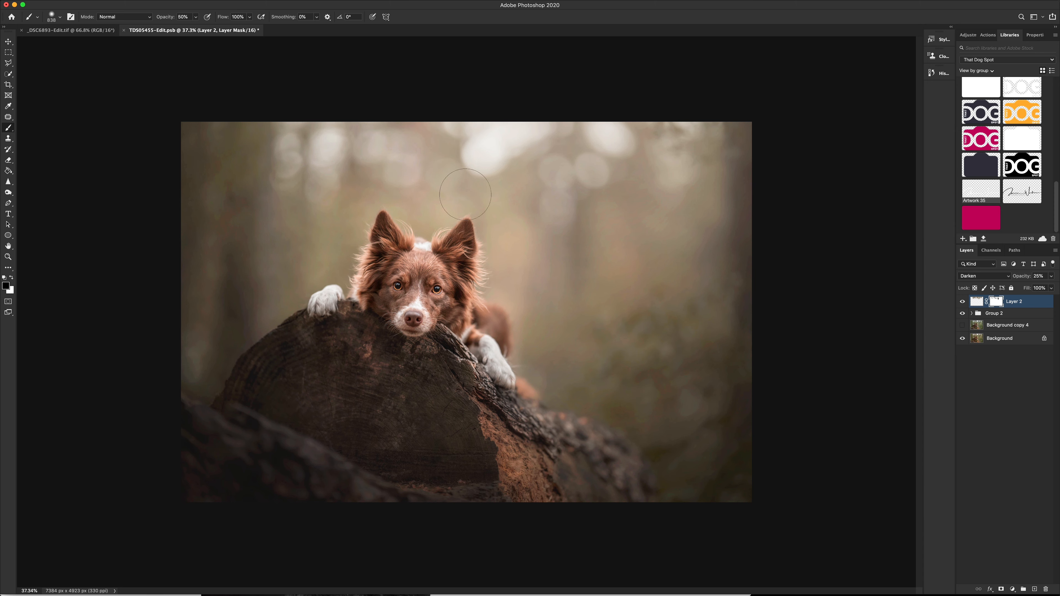
Step: Compare the image with the masked Layer 2 hidden and shown, leaving the layer hidden
{"action": "left_click", "coordinate": [962, 302]}
{"action": "left_click", "coordinate": [963, 302]}
{"action": "left_click", "coordinate": [962, 302]}
{"action": "left_click", "coordinate": [962, 302]}
{"action": "left_click", "coordinate": [963, 302]}
{"action": "left_click", "coordinate": [962, 302]}
{"action": "left_click", "coordinate": [962, 301]}
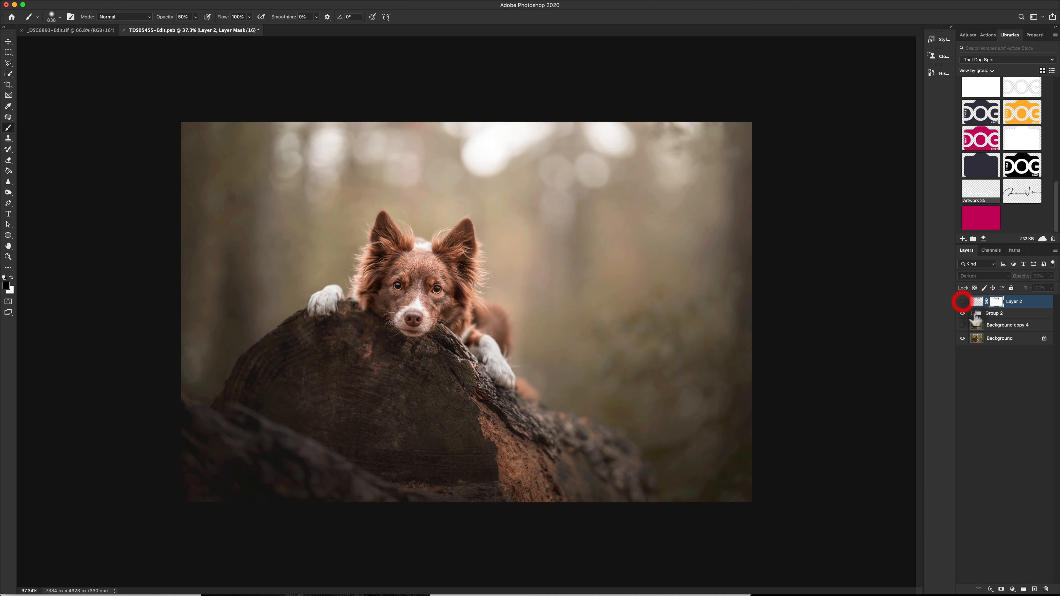
Step: Expand Group 2, make its Layer 1 visible and select that layer
{"action": "left_click", "coordinate": [971, 313]}
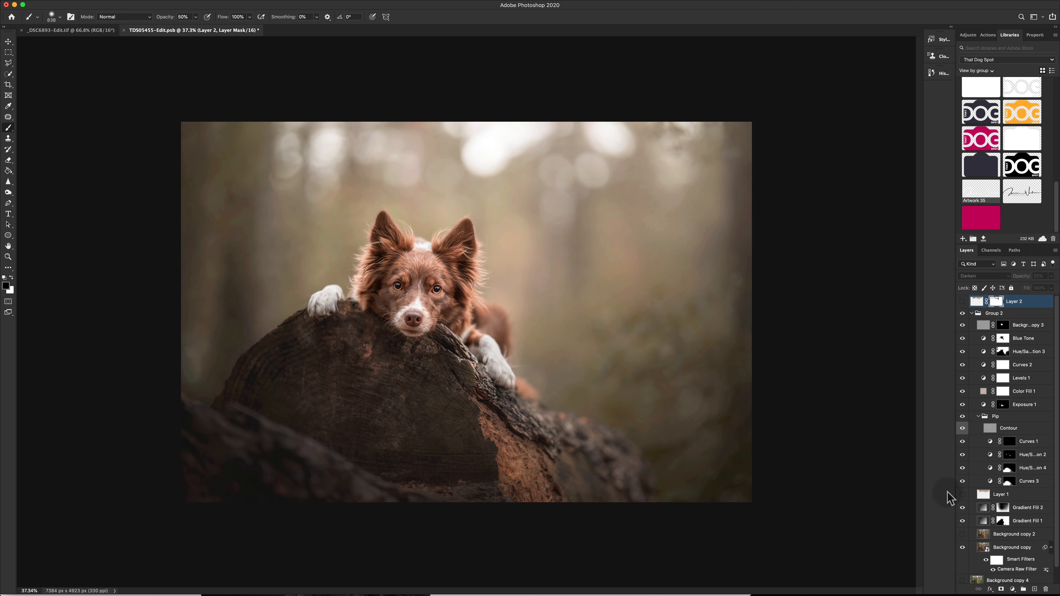
{"action": "left_click", "coordinate": [962, 494]}
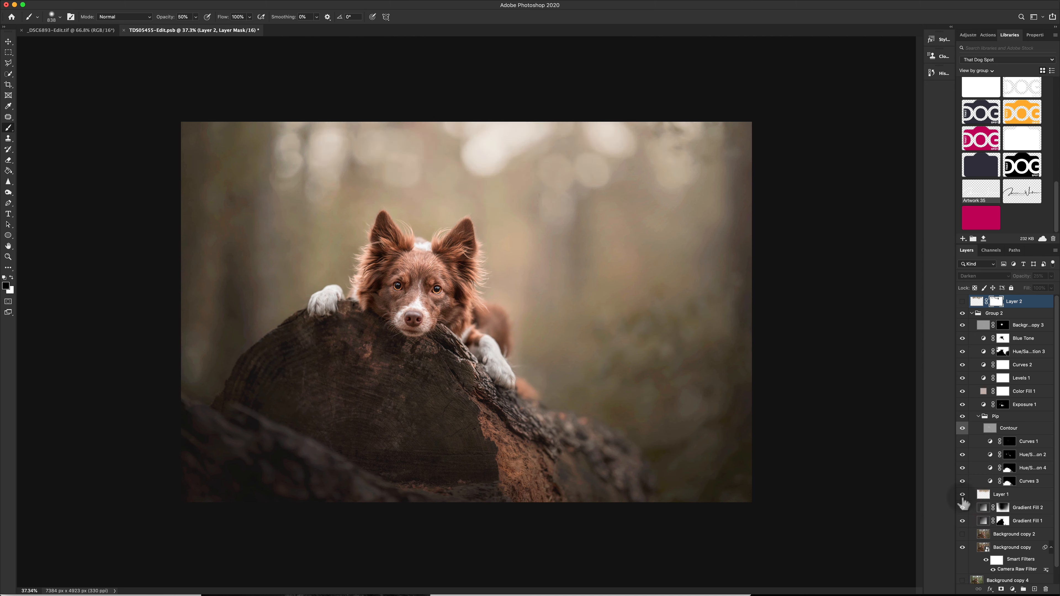
{"action": "left_click", "coordinate": [985, 495]}
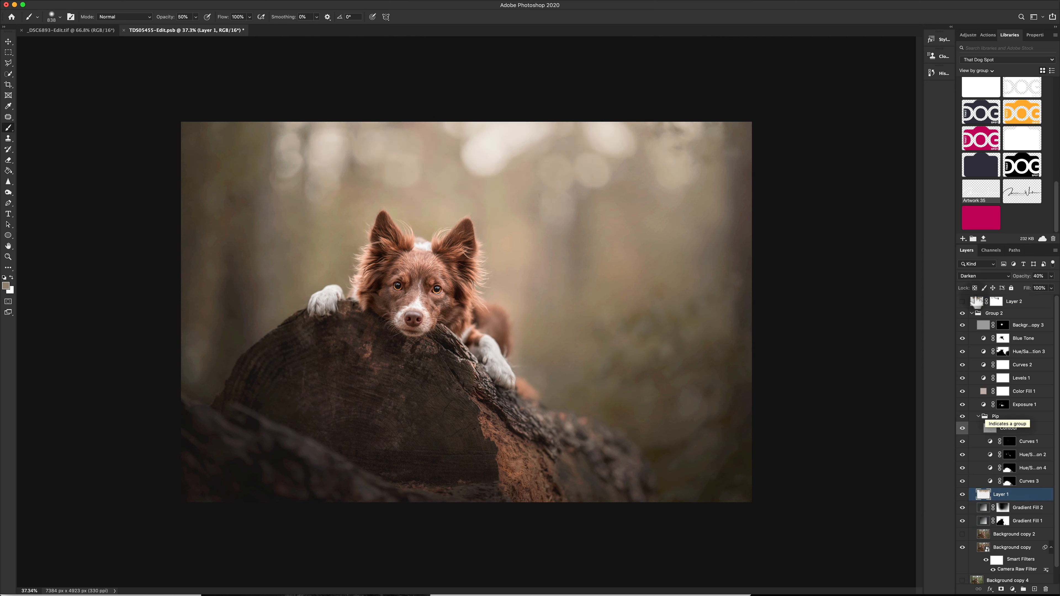
Step: Set Layer 1's blend mode to Normal and raise its opacity to 100% to expose the painted colour
{"action": "left_click", "coordinate": [970, 276]}
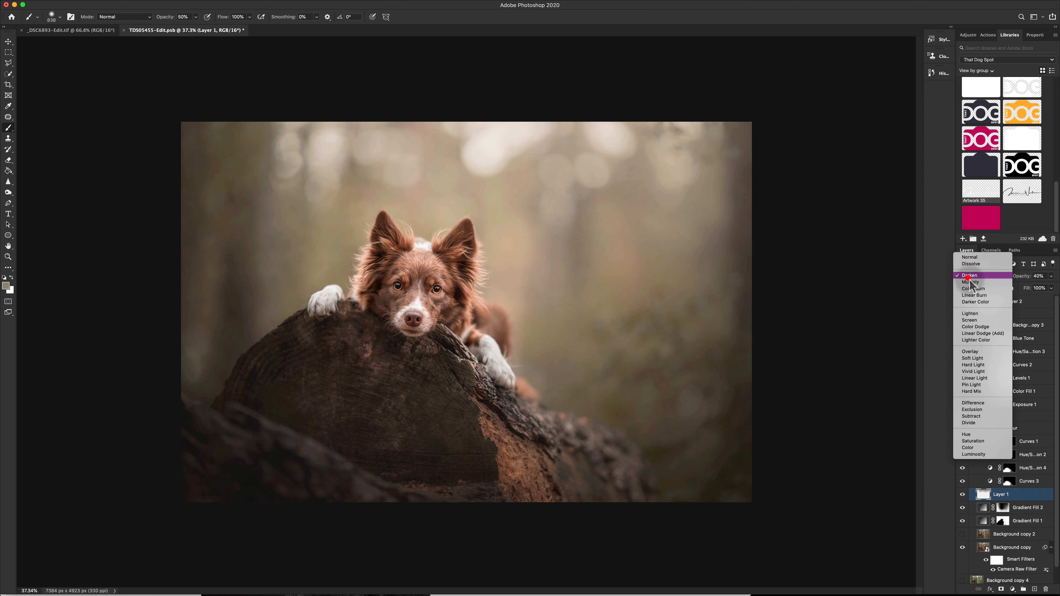
{"action": "left_click", "coordinate": [967, 258]}
{"action": "left_click", "coordinate": [1051, 276]}
{"action": "left_click_drag", "start_coordinate": [1052, 277], "coordinate": [1056, 287]}
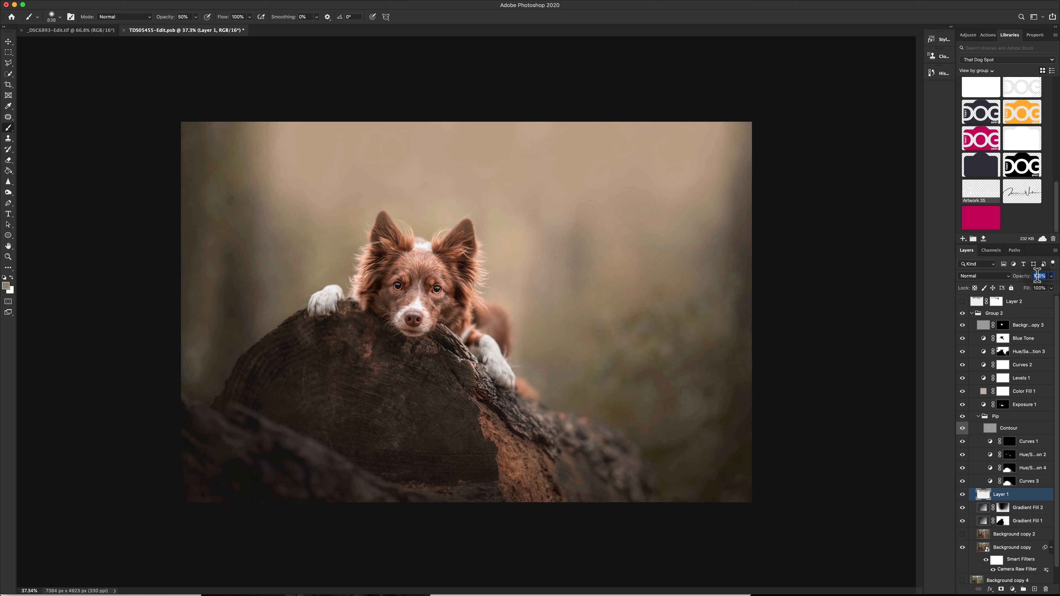
Step: Set Layer 1's opacity to 40% and its blend mode back to Darken
{"action": "type", "text": "40"}
{"action": "key", "text": "Return"}
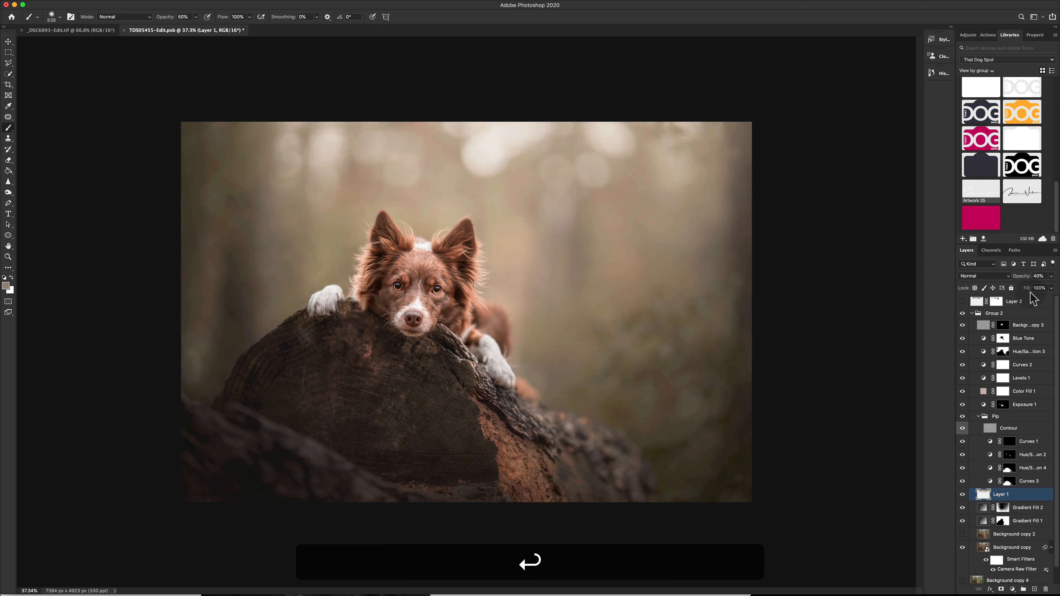
{"action": "left_click", "coordinate": [975, 276]}
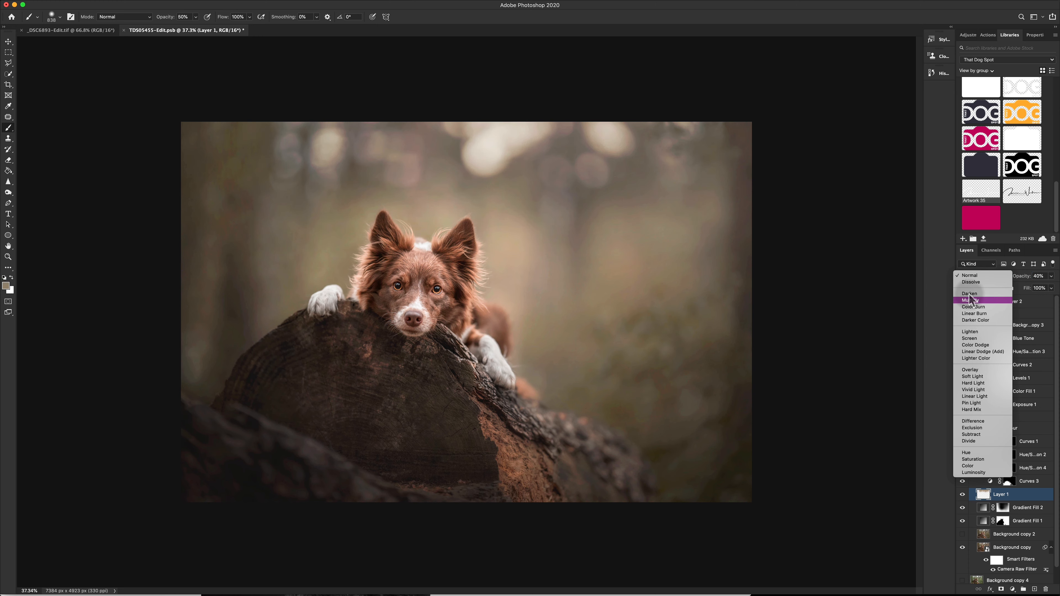
{"action": "left_click", "coordinate": [970, 293]}
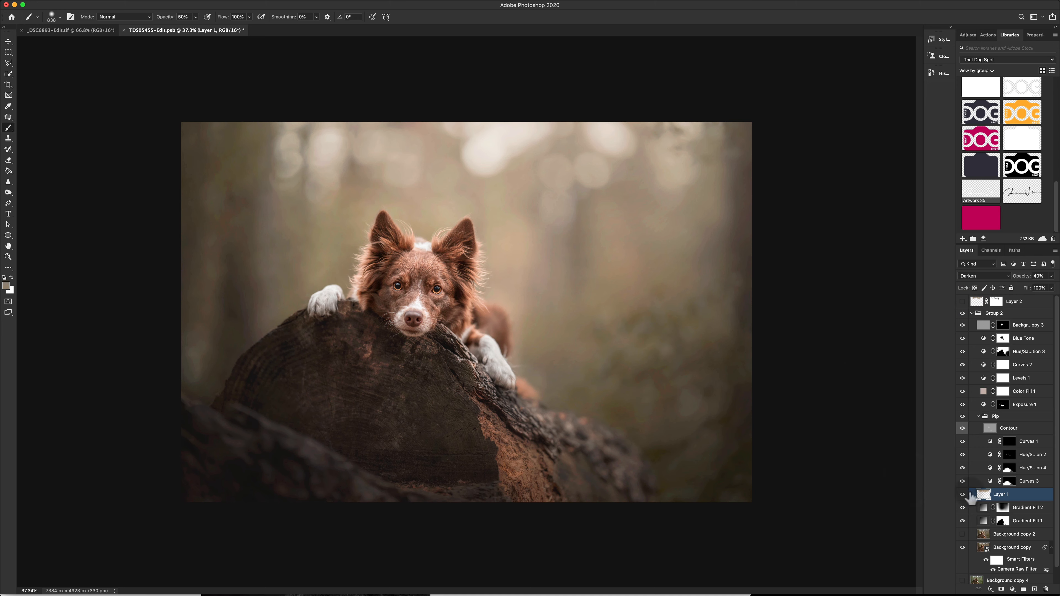
Step: Compare the image with Layer 1 hidden and shown, collapse Group 2, and compare the whole group's effect
{"action": "left_click", "coordinate": [962, 495]}
{"action": "left_click", "coordinate": [963, 496]}
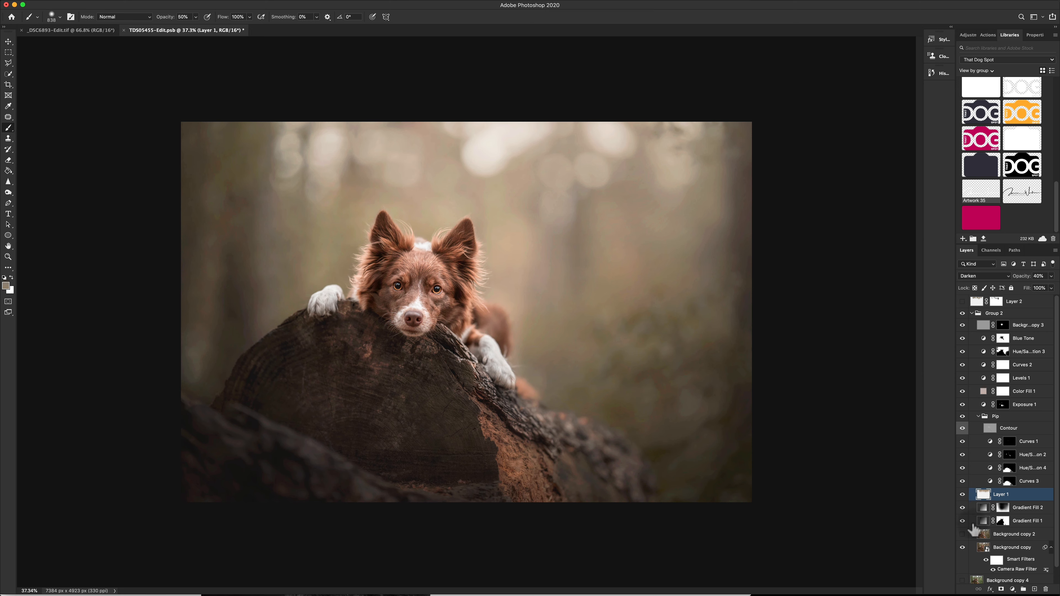
{"action": "left_click", "coordinate": [972, 313]}
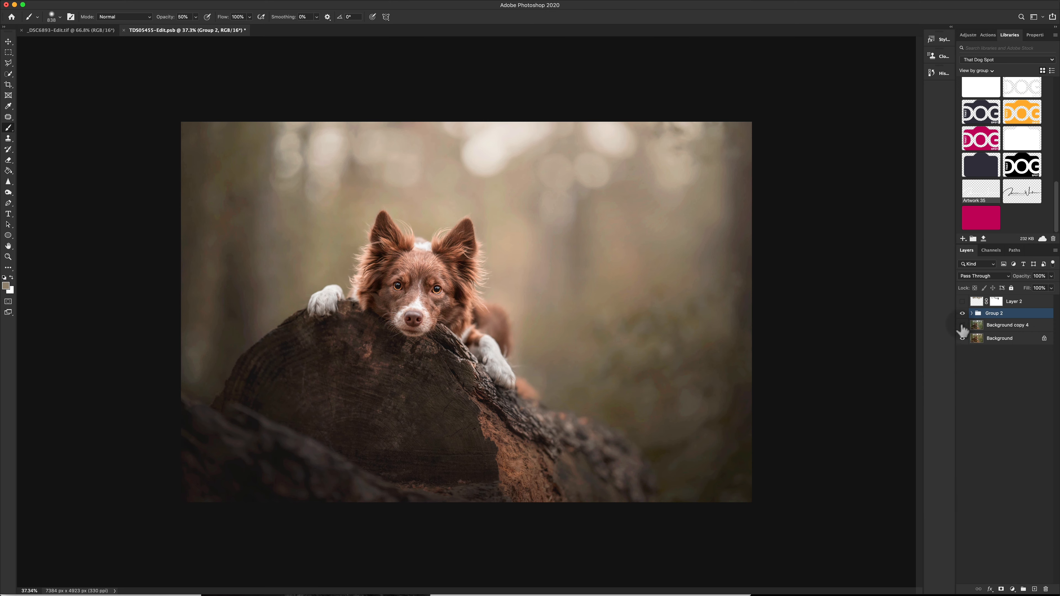
{"action": "left_click", "coordinate": [963, 313]}
{"action": "left_click", "coordinate": [962, 313]}
Step: Flip the dog portrait's canvas vertically to judge how strongly the background highlights draw the eye
{"action": "left_click", "coordinate": [104, 5]}
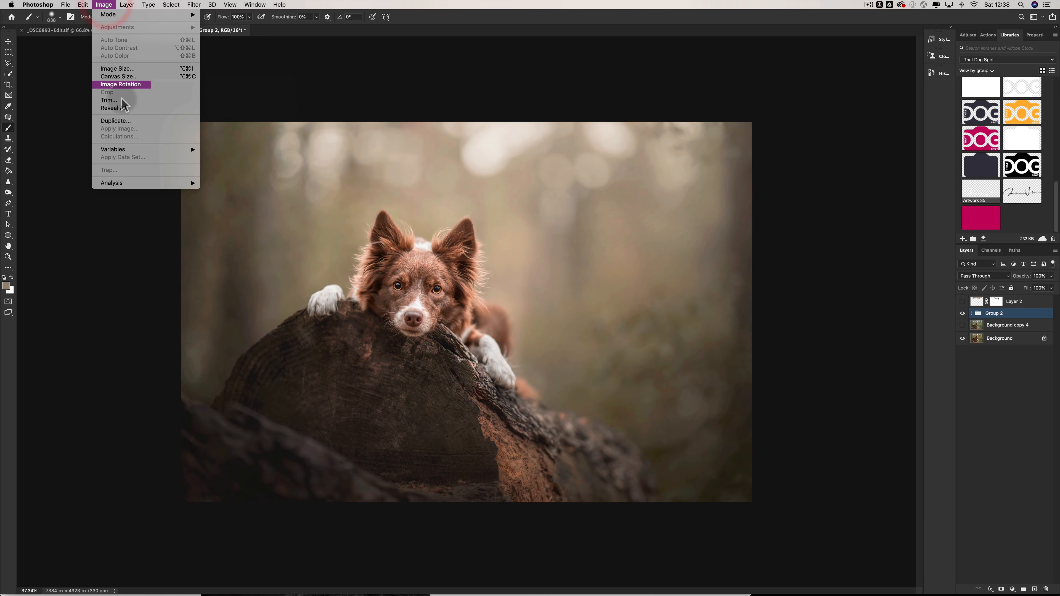
{"action": "mouse_move", "coordinate": [163, 84]}
{"action": "left_click", "coordinate": [239, 130]}
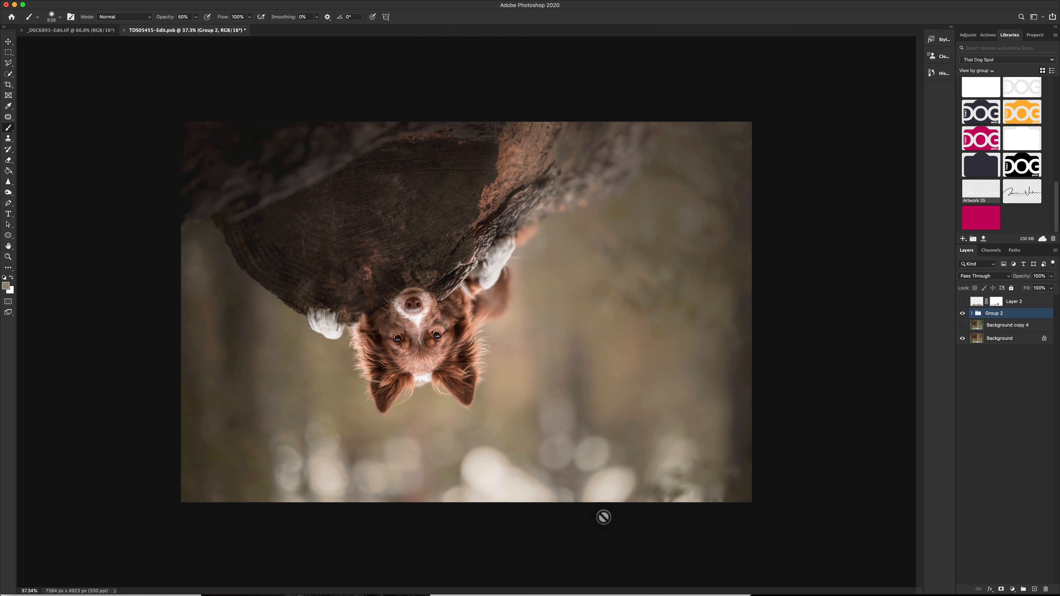
Step: Flip the canvas vertically again to turn the dog portrait upright
{"action": "mouse_move", "coordinate": [189, 6]}
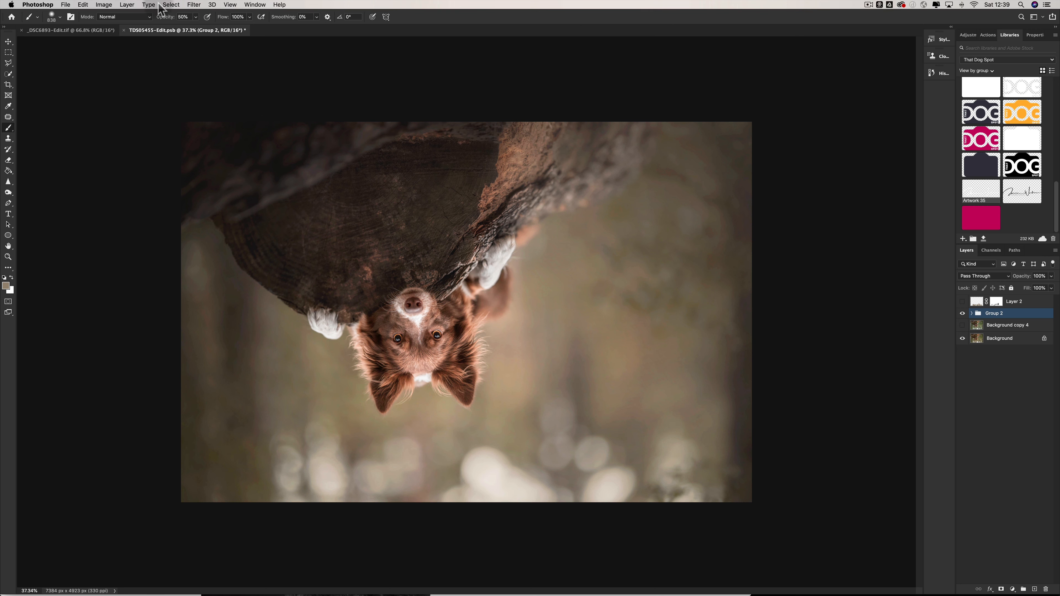
{"action": "left_click", "coordinate": [104, 5]}
{"action": "mouse_move", "coordinate": [126, 85]}
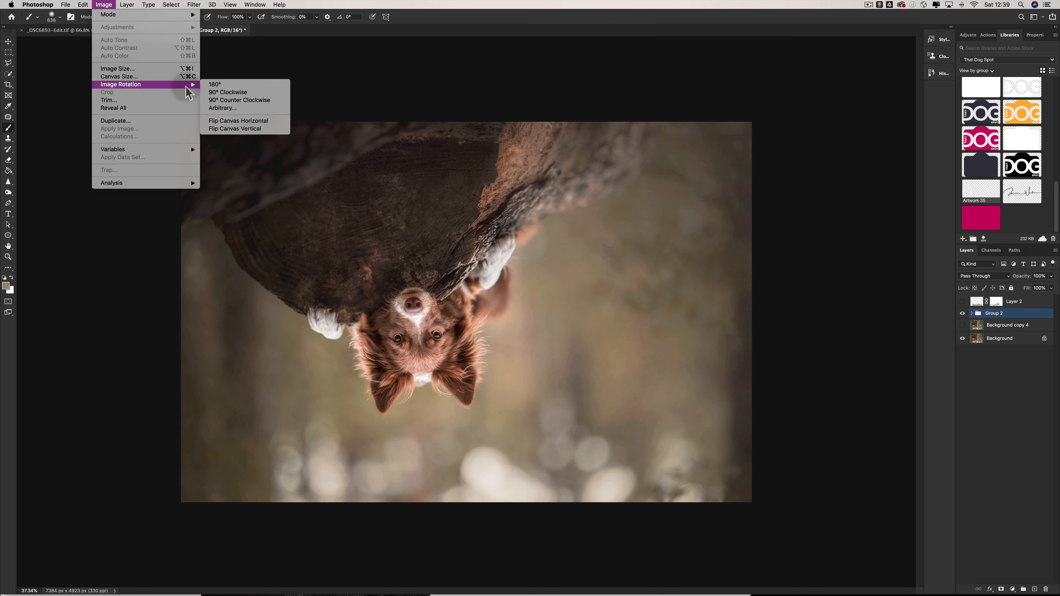
{"action": "left_click", "coordinate": [254, 129]}
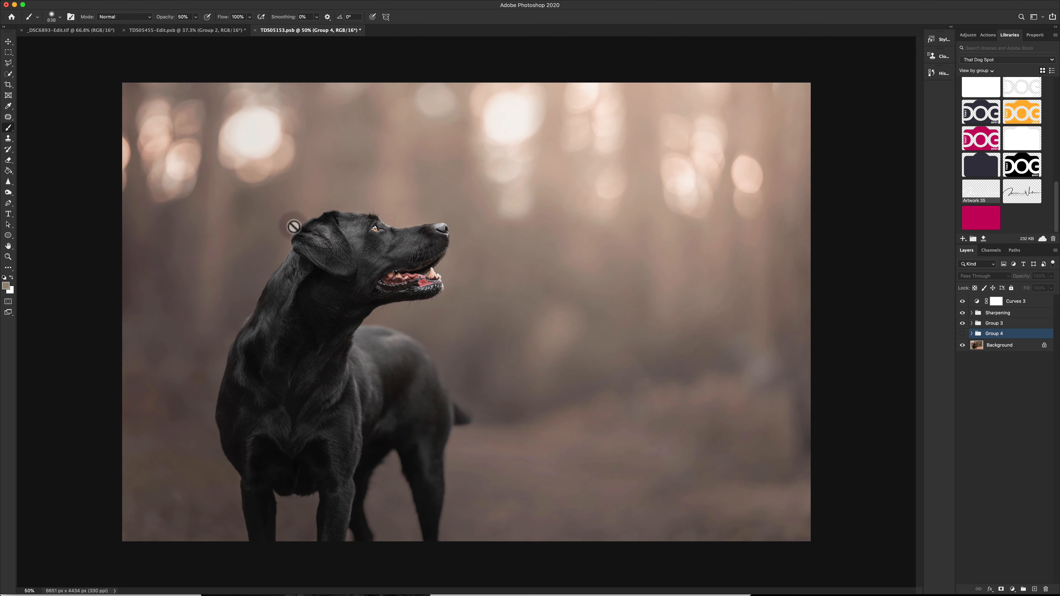
Step: In TDS05153.psb, expand Groups 3 and 4, hide the Group 2 copies in Group 3, and show Group 4 with its nested Group 2
{"action": "left_click", "coordinate": [972, 324]}
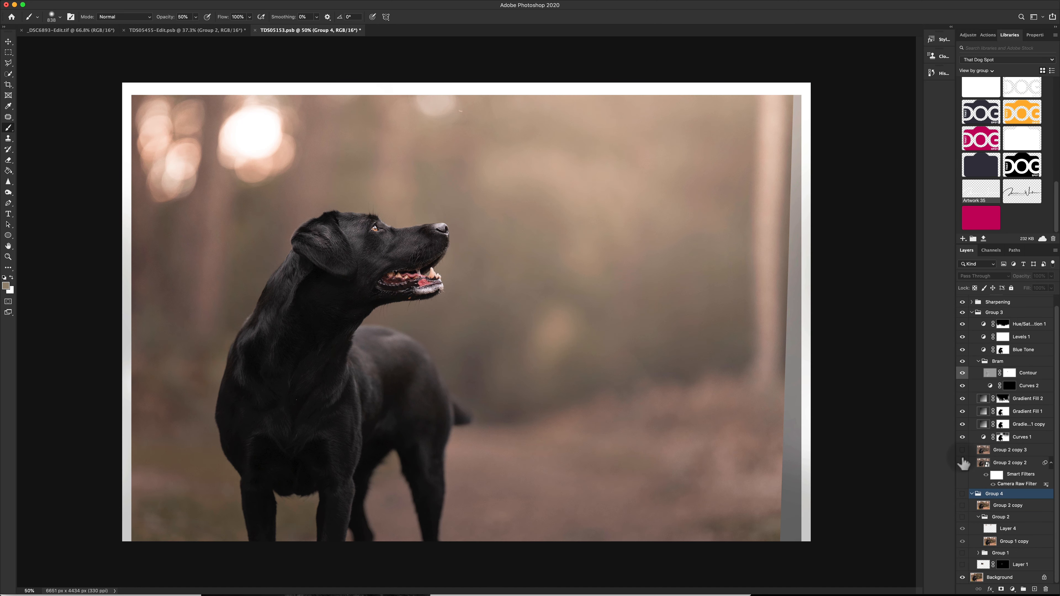
{"action": "left_click", "coordinate": [963, 517]}
{"action": "left_click", "coordinate": [963, 493]}
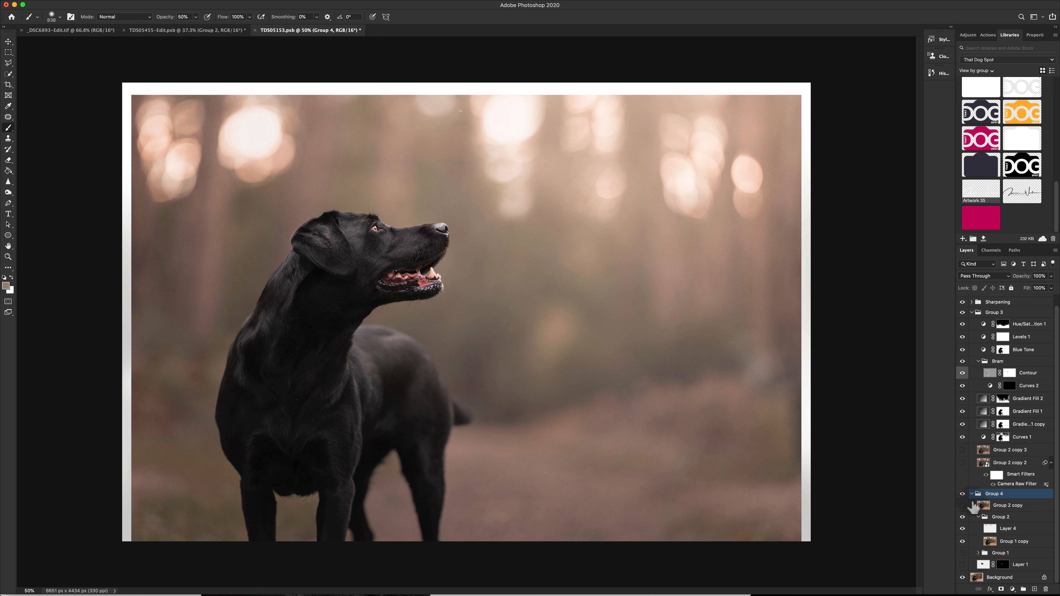
Step: Compare the bokeh highlights behind the black dog with Layer 4 in Group 2 hidden and shown
{"action": "left_click", "coordinate": [962, 529]}
{"action": "left_click", "coordinate": [962, 528]}
{"action": "left_click", "coordinate": [963, 529]}
{"action": "left_click", "coordinate": [963, 529]}
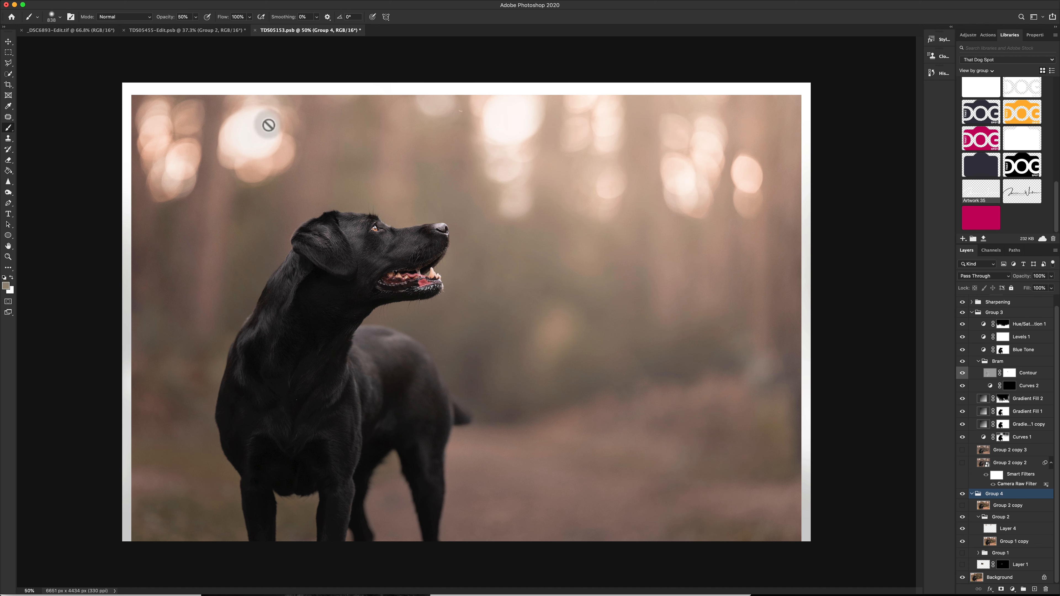
{"action": "left_click", "coordinate": [962, 530]}
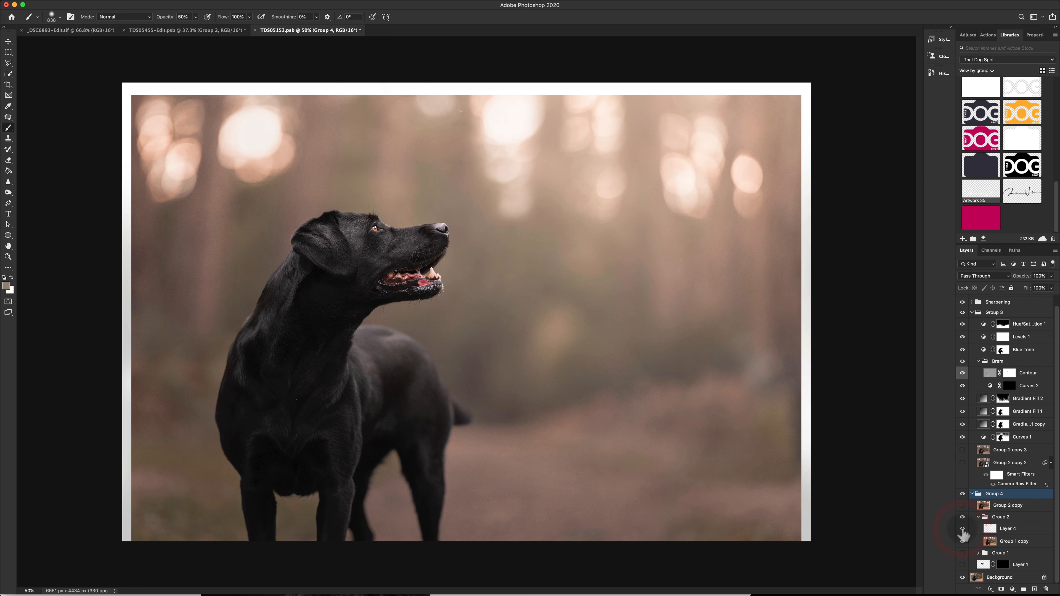
Step: Set Layer 4's opacity to 59% and compare the highlights with the layer hidden and shown
{"action": "left_click", "coordinate": [1016, 530]}
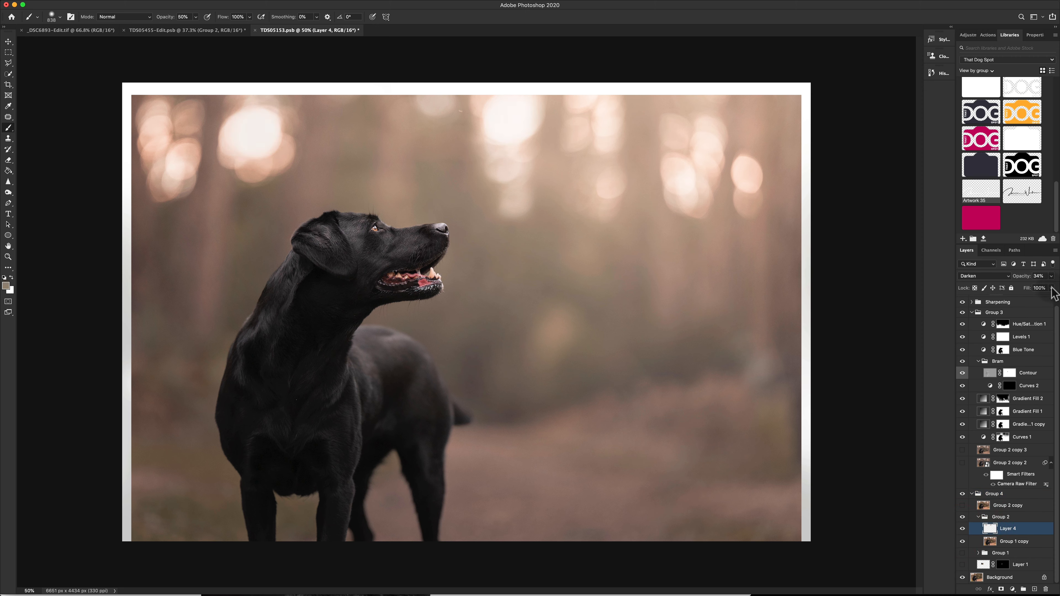
{"action": "left_click", "coordinate": [1051, 276]}
{"action": "left_click_drag", "start_coordinate": [1028, 285], "coordinate": [1041, 286]}
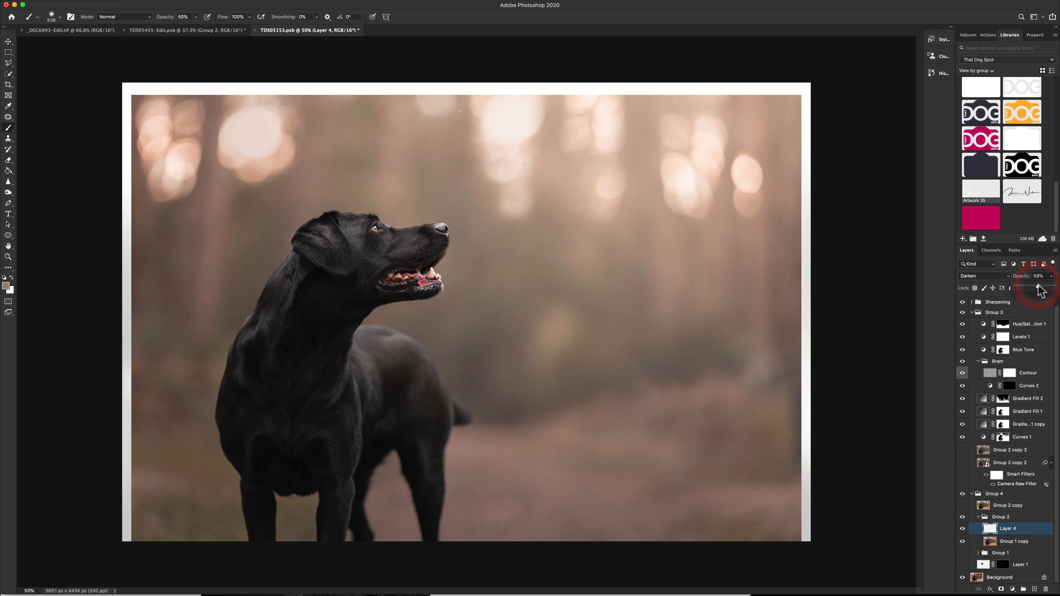
{"action": "left_click", "coordinate": [962, 528]}
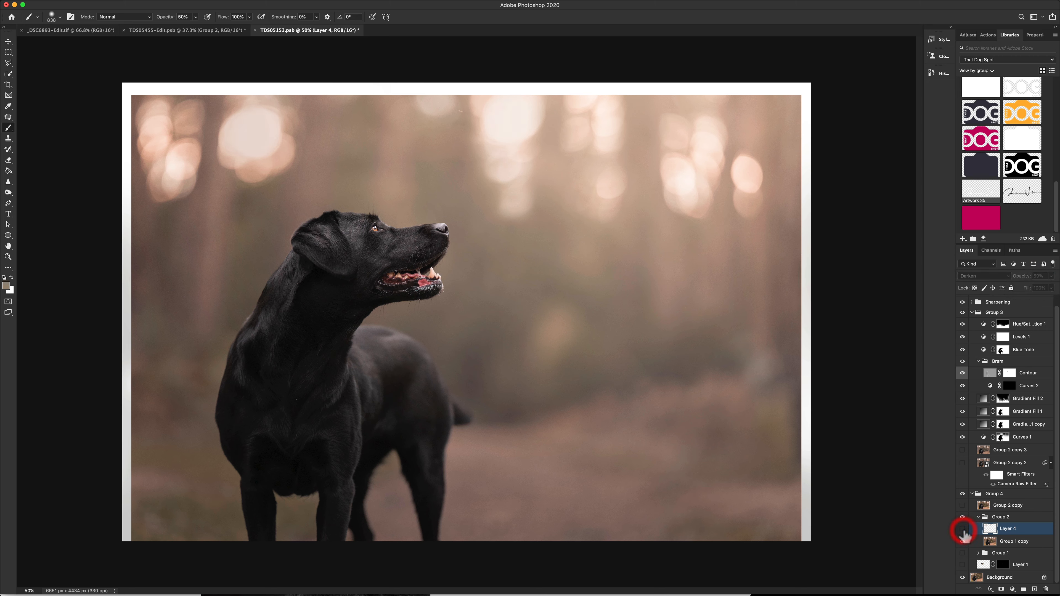
{"action": "left_click", "coordinate": [962, 529]}
{"action": "left_click", "coordinate": [962, 529]}
{"action": "left_click", "coordinate": [962, 528]}
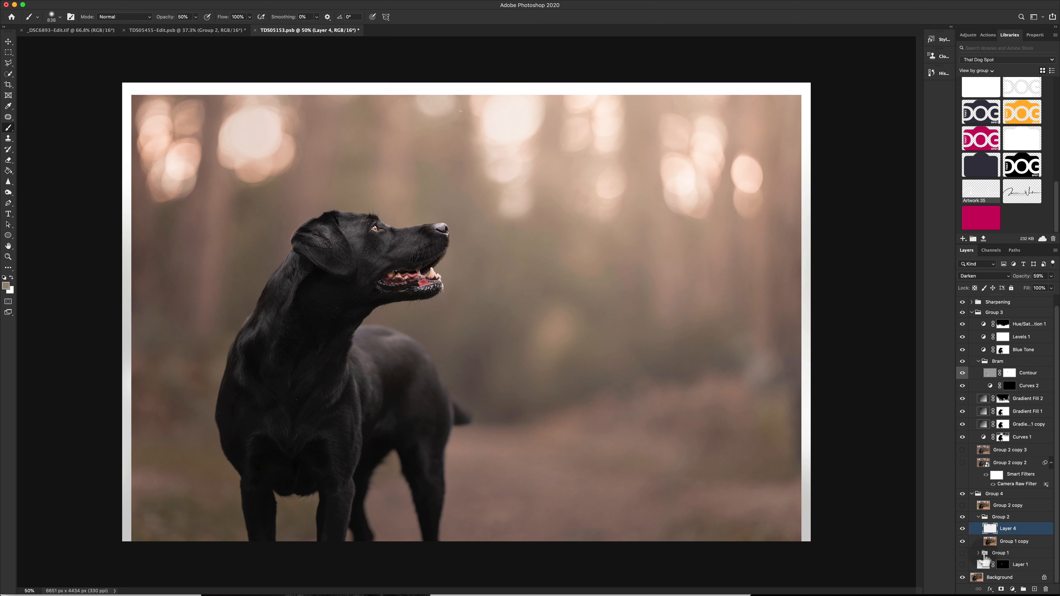
Step: Hide and collapse Group 4, and make Group 2 copy 3 and Group 2 copy 2 visible again
{"action": "left_click", "coordinate": [962, 494]}
{"action": "left_click", "coordinate": [971, 493]}
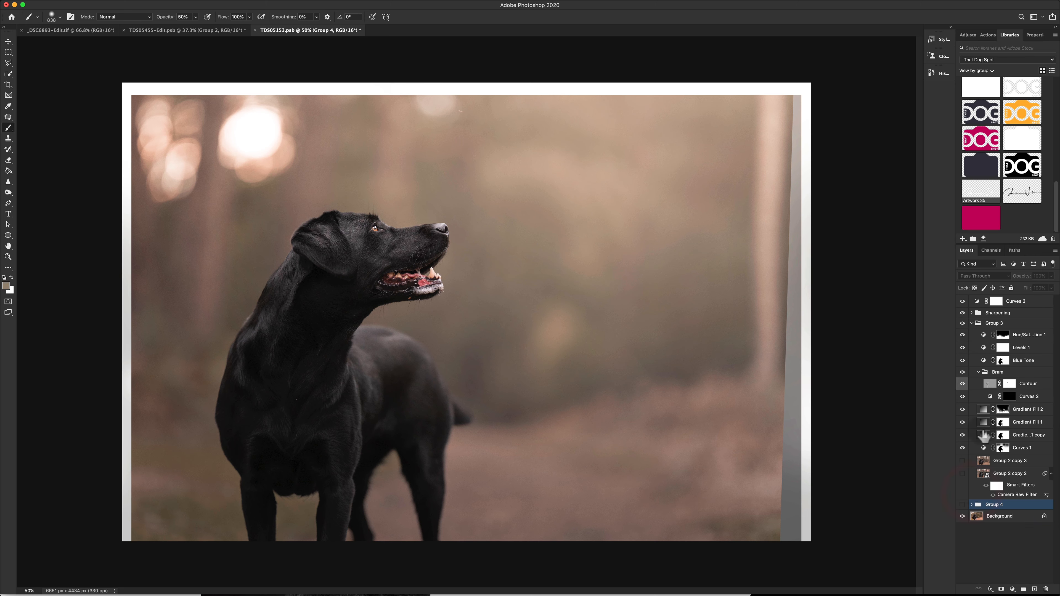
{"action": "left_click", "coordinate": [961, 460]}
{"action": "left_click", "coordinate": [962, 473]}
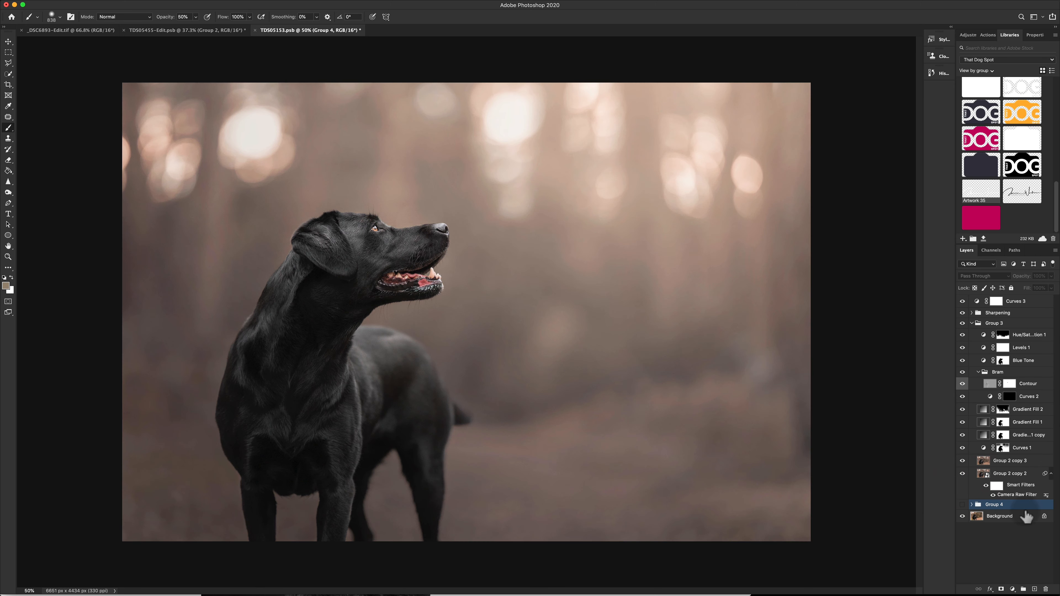